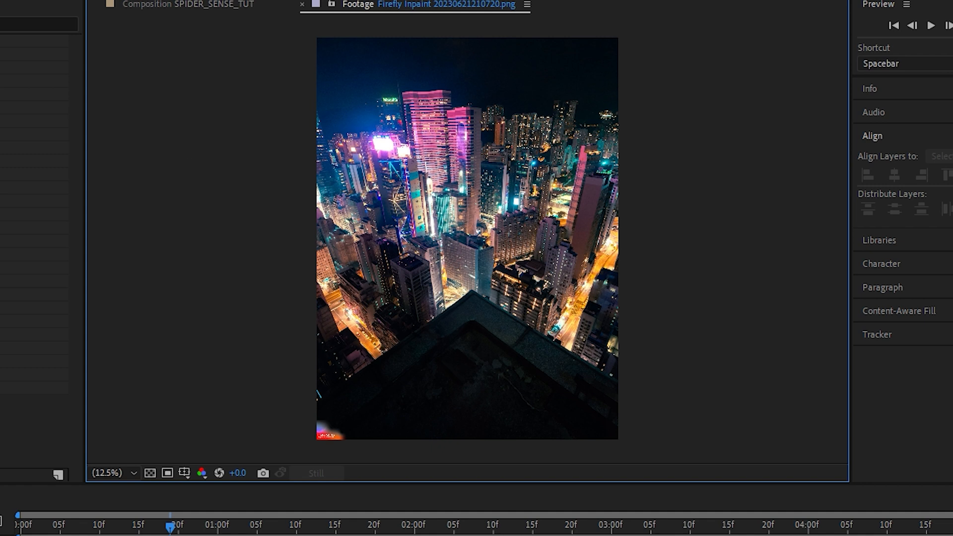
# View the Firefly Inpaint 20230621211510.png and landscape_AI.png images in the footage viewer
pyautogui.doubleClick(2, 198)
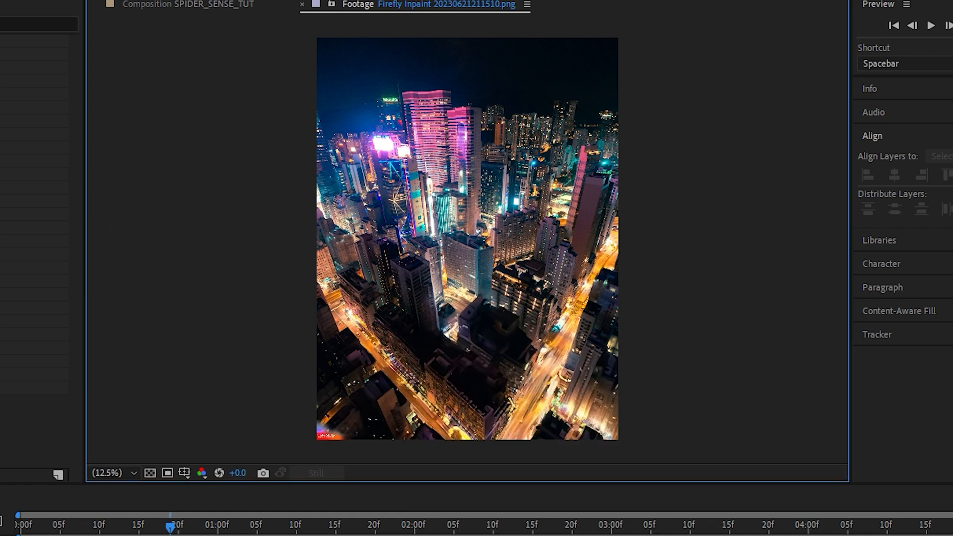
pyautogui.doubleClick(2, 199)
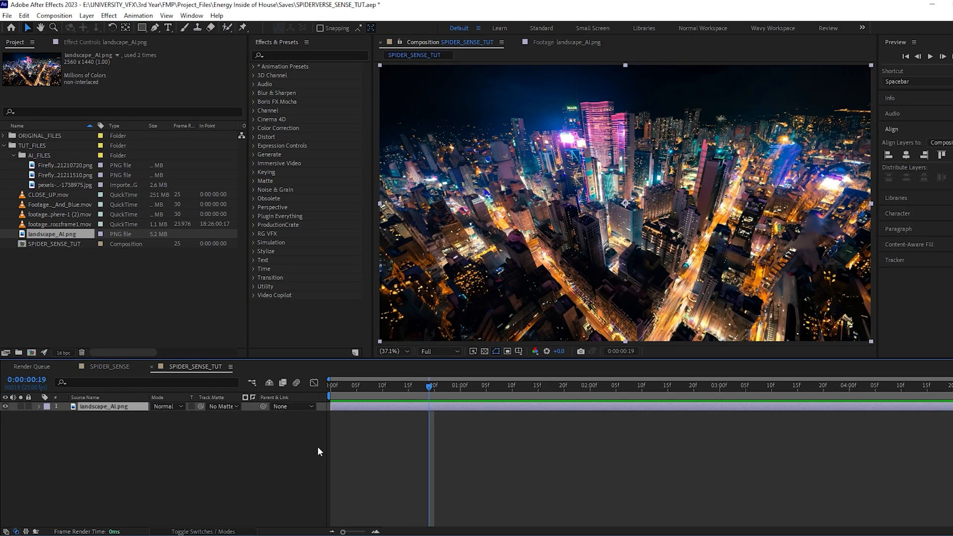
# Place CLOSE_UP.mov above the landscape_AI.png layer and lower it to a Y position of 914
pyautogui.moveTo(109, 433); pyautogui.dragTo(90, 406)
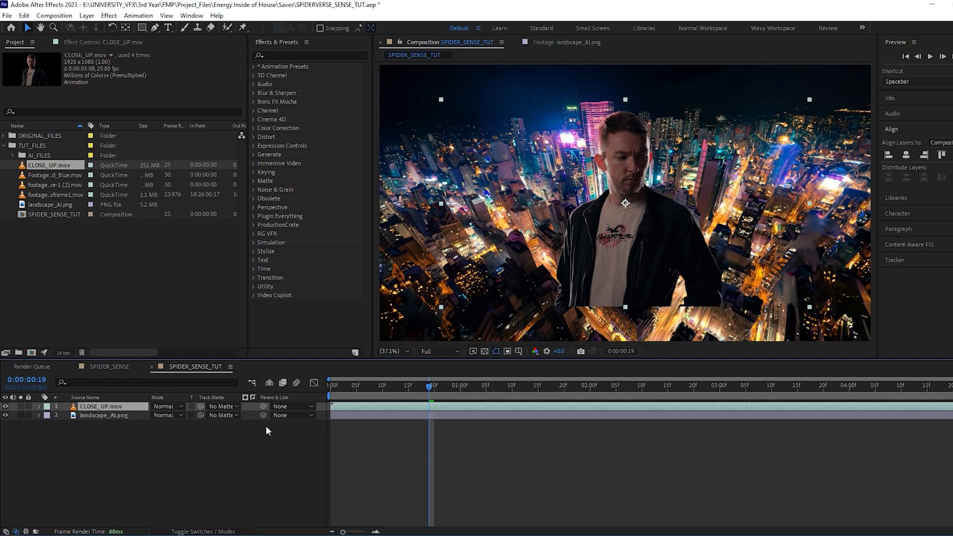
pyautogui.press('p')
pyautogui.moveTo(183, 414); pyautogui.dragTo(297, 420)
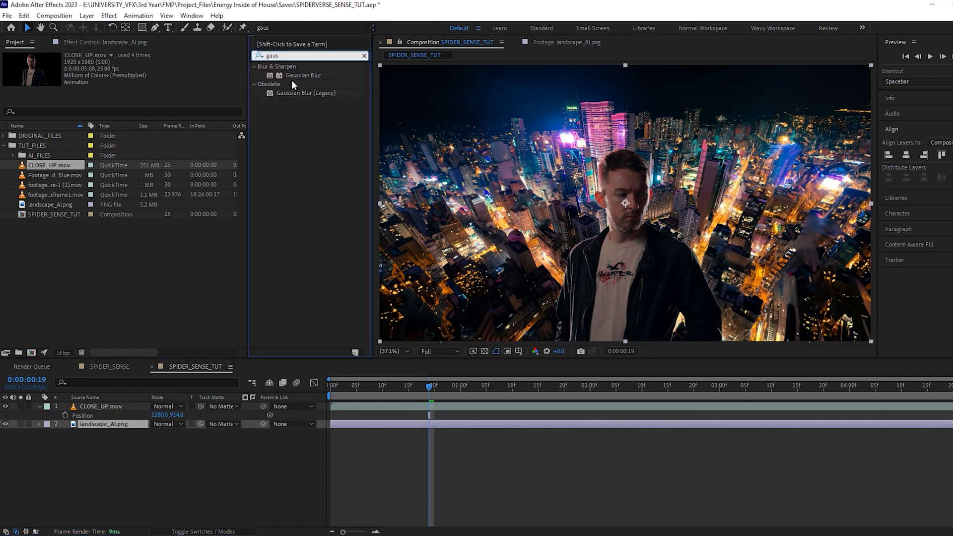
# Apply Gaussian Blur to the landscape_AI.png layer with a Blurriness of 25
pyautogui.moveTo(299, 73); pyautogui.dragTo(104, 425)
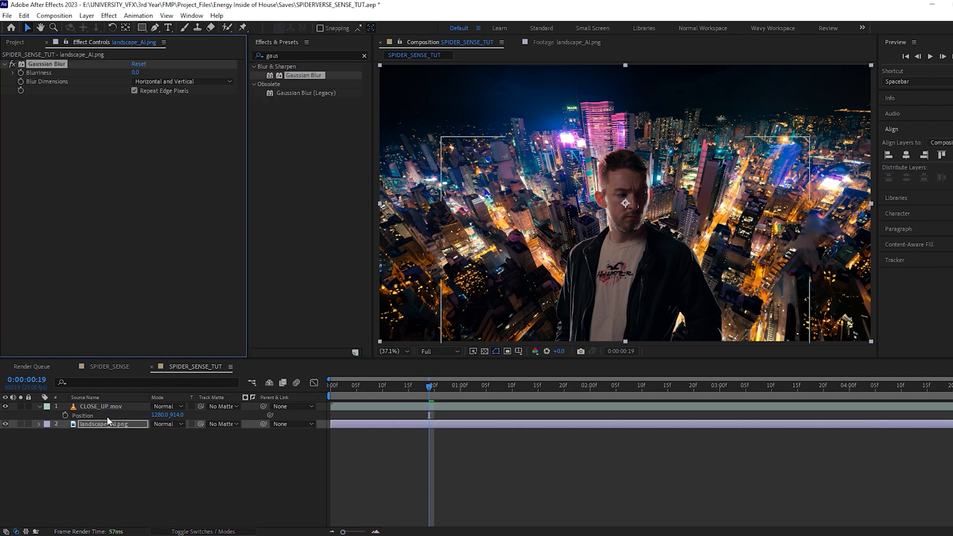
pyautogui.click(136, 72)
pyautogui.write('25')
pyautogui.press('Return')
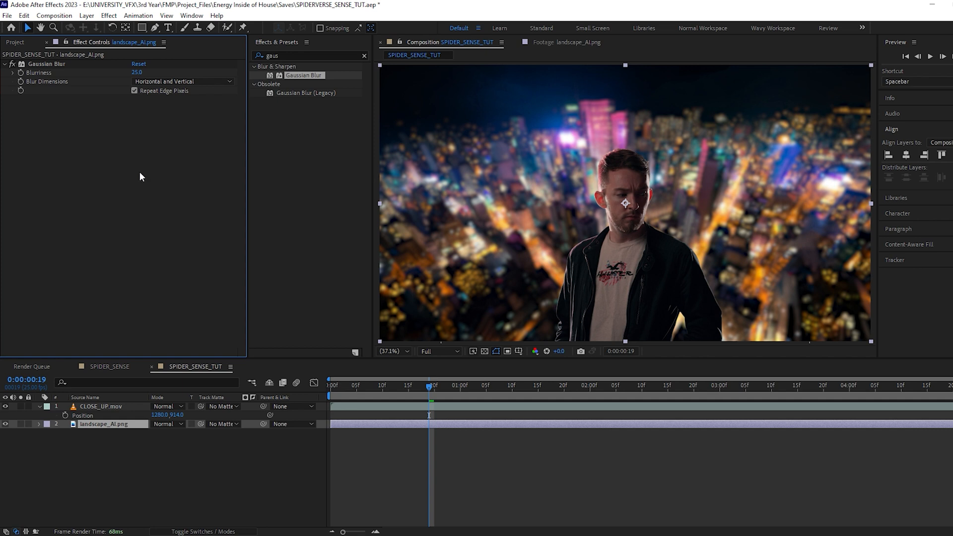
pyautogui.click(650, 496)
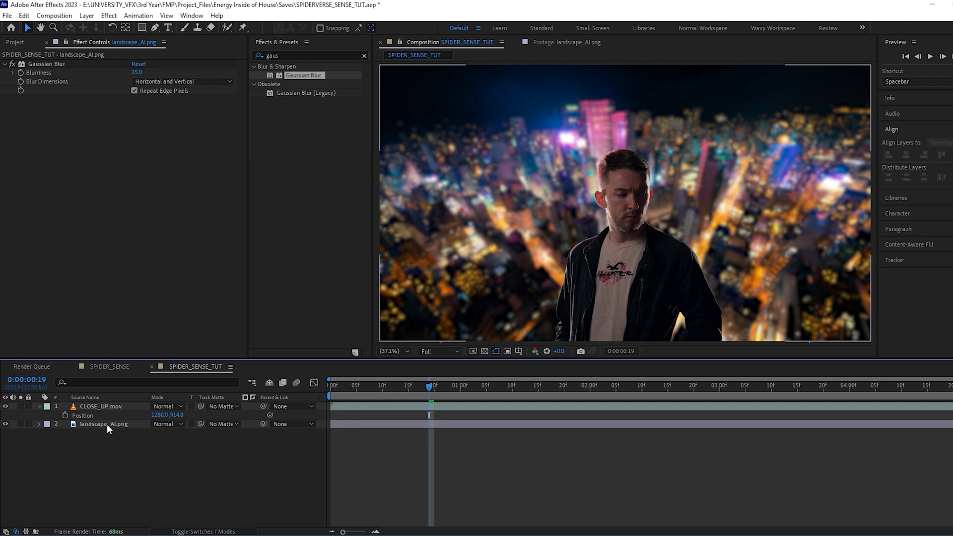
# Preview the composition from the start and move the current time to 0:00:01:02
pyautogui.press('Home')
pyautogui.press('space')
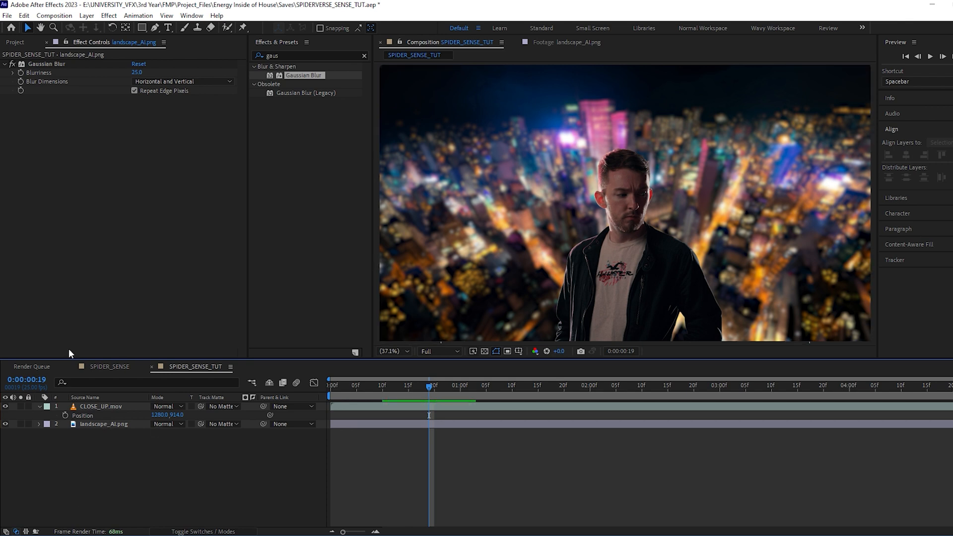
pyautogui.press('space')
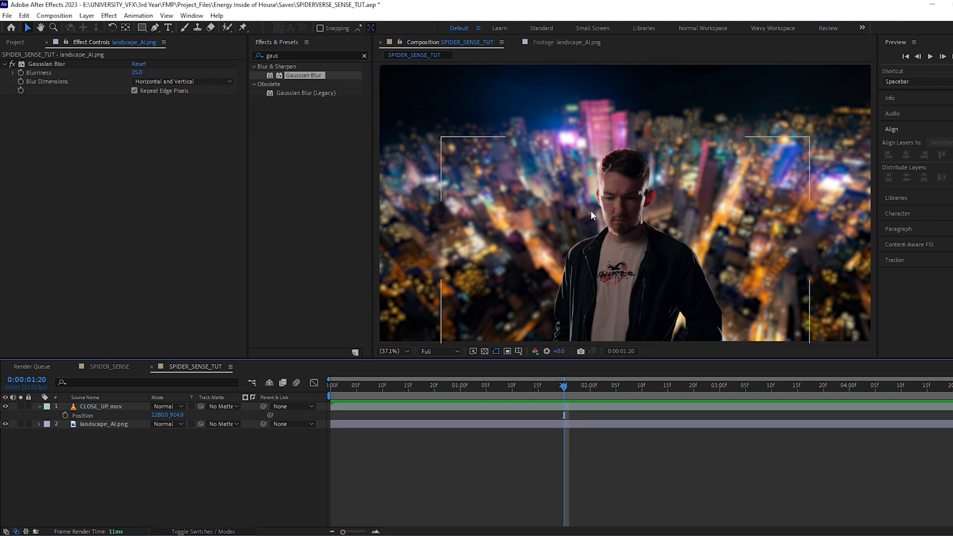
pyautogui.click(471, 386)
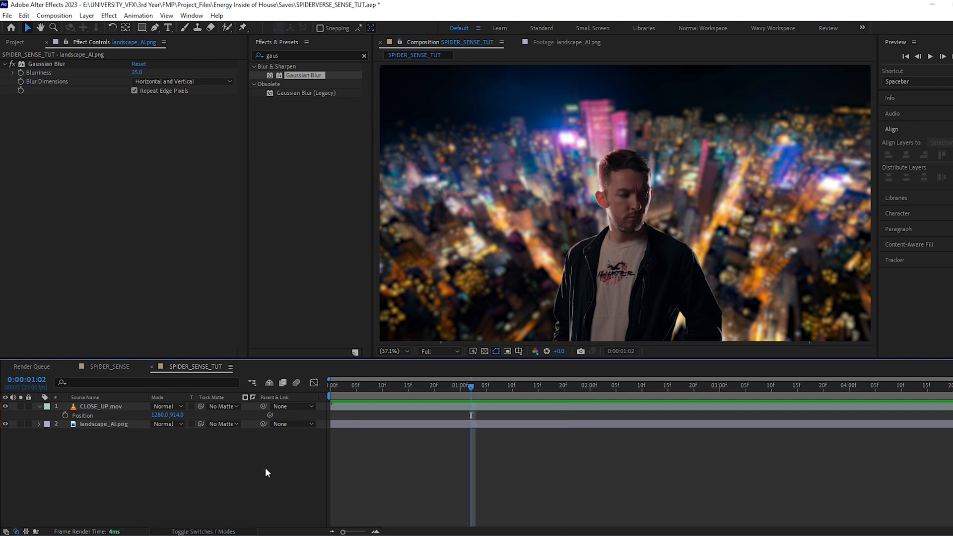
# Collapse the CLOSE_UP.mov layer's properties and add a white 2560 x 1440 px solid above the other layers
pyautogui.click(40, 406)
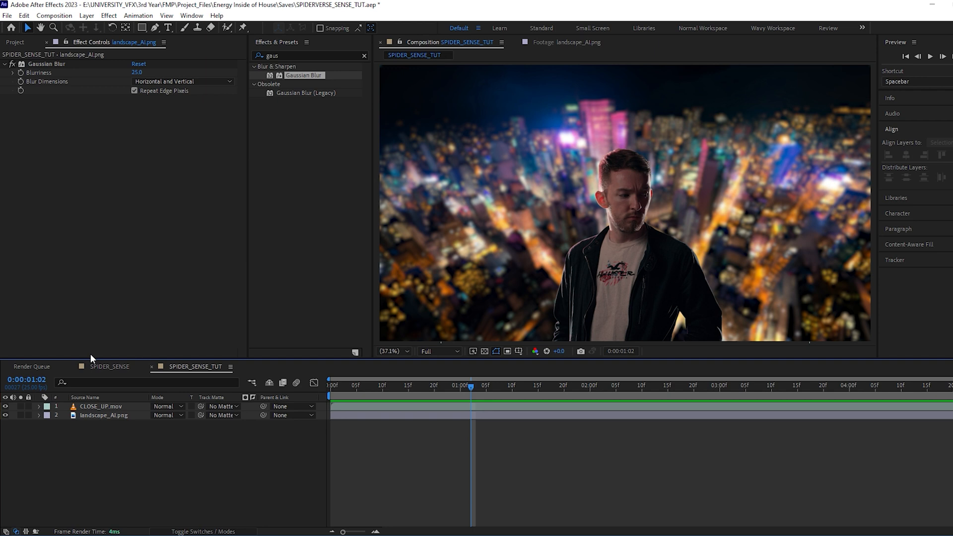
pyautogui.rightClick(121, 443)
pyautogui.moveTo(189, 319)
pyautogui.click(281, 346)
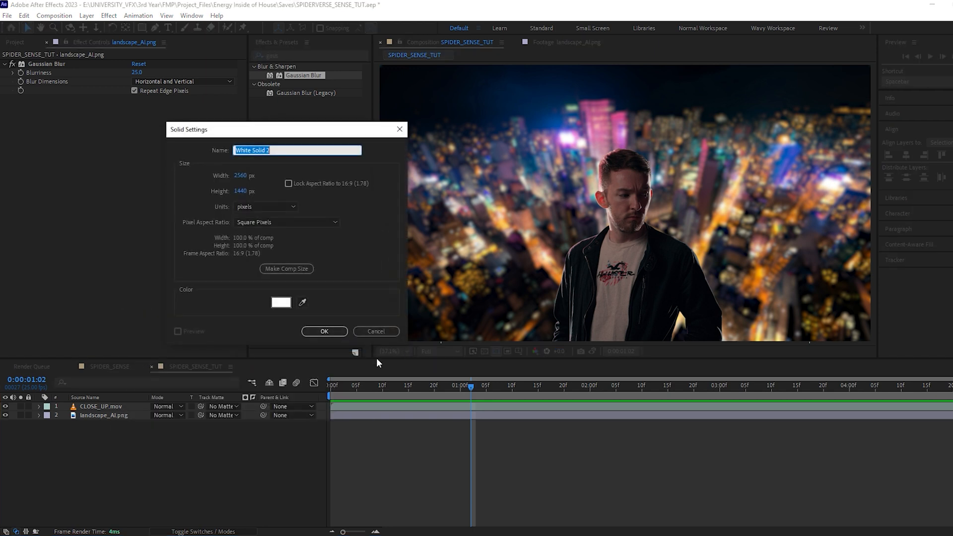
pyautogui.click(276, 302)
pyautogui.click(261, 173)
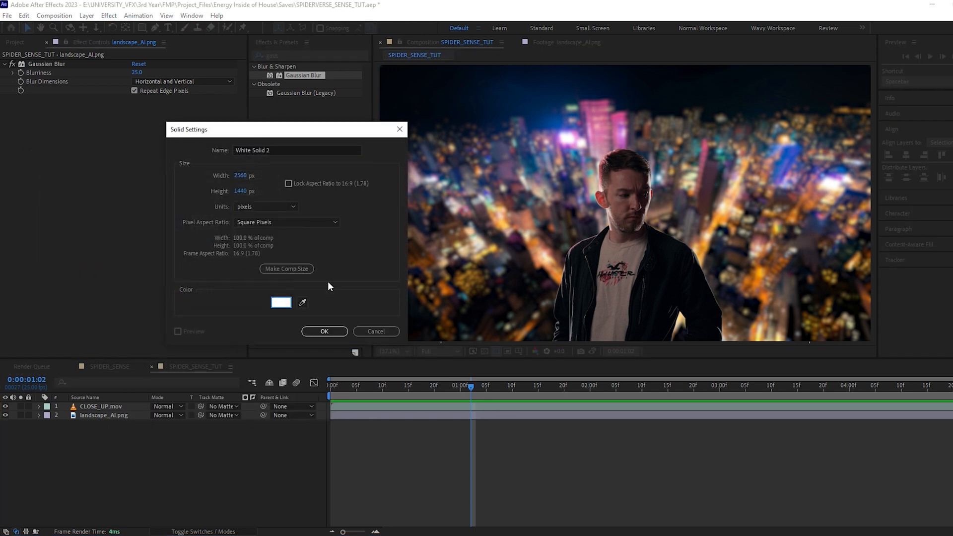
pyautogui.click(324, 331)
# Draw a wide, thin elliptical mask on the white solid across the man's eyes
pyautogui.click(148, 30)
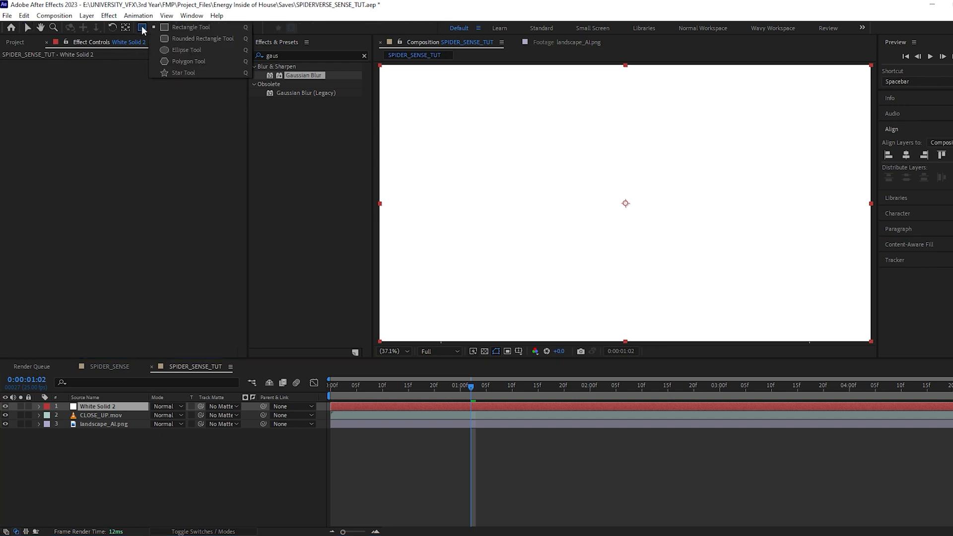
pyautogui.click(214, 54)
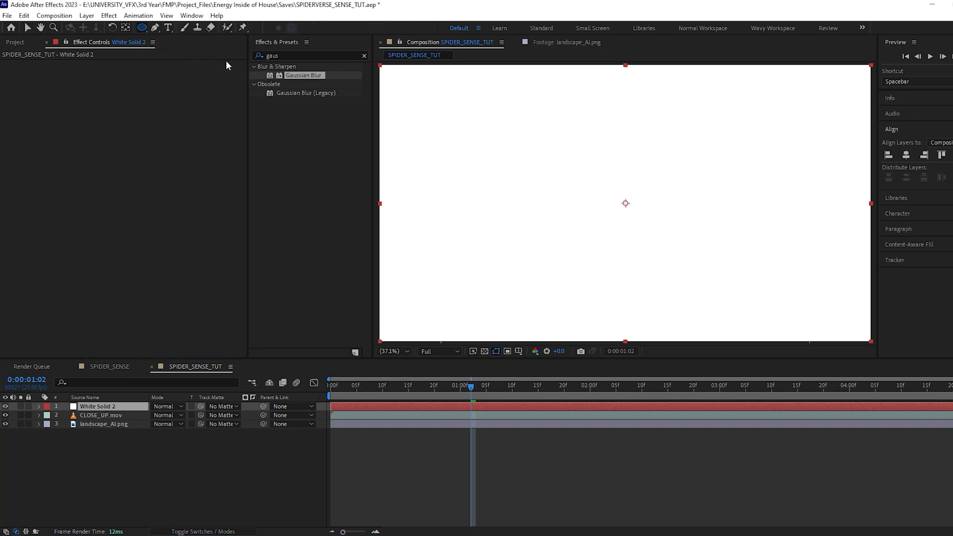
pyautogui.moveTo(479, 175); pyautogui.dragTo(794, 205)
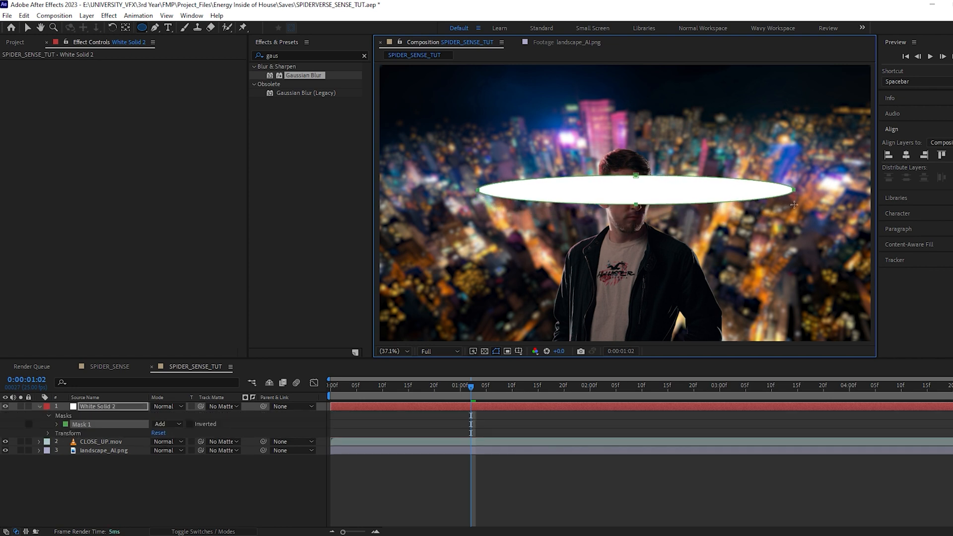
pyautogui.press('v')
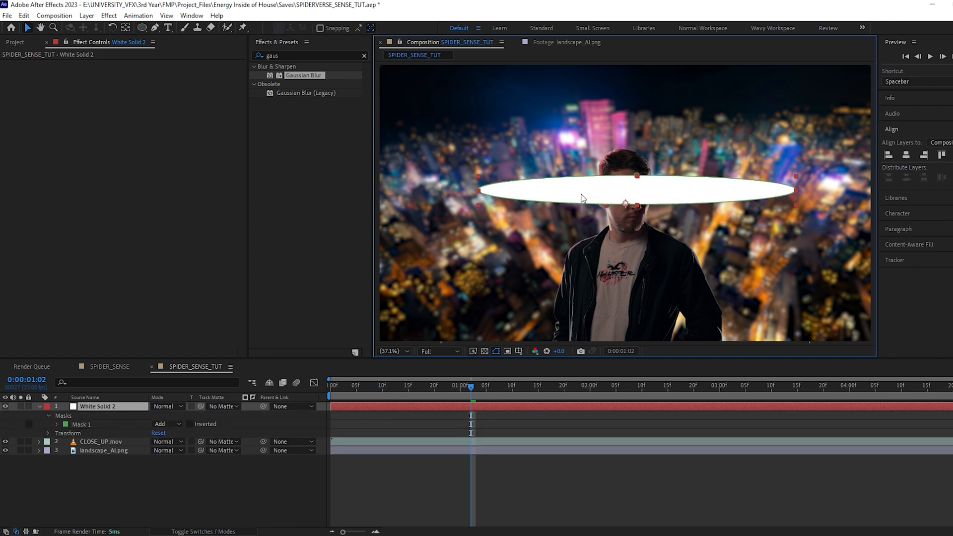
# Shift the white ellipse layer left and slightly up, and set its Scale to 50%
pyautogui.moveTo(574, 194); pyautogui.dragTo(530, 189)
pyautogui.press('s')
pyautogui.click(182, 415)
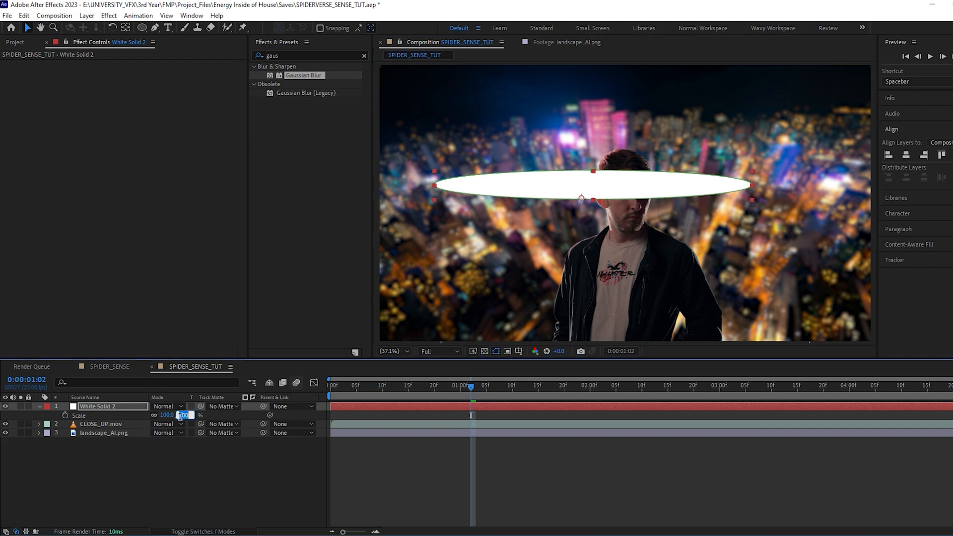
pyautogui.write('70')
pyautogui.click(216, 461)
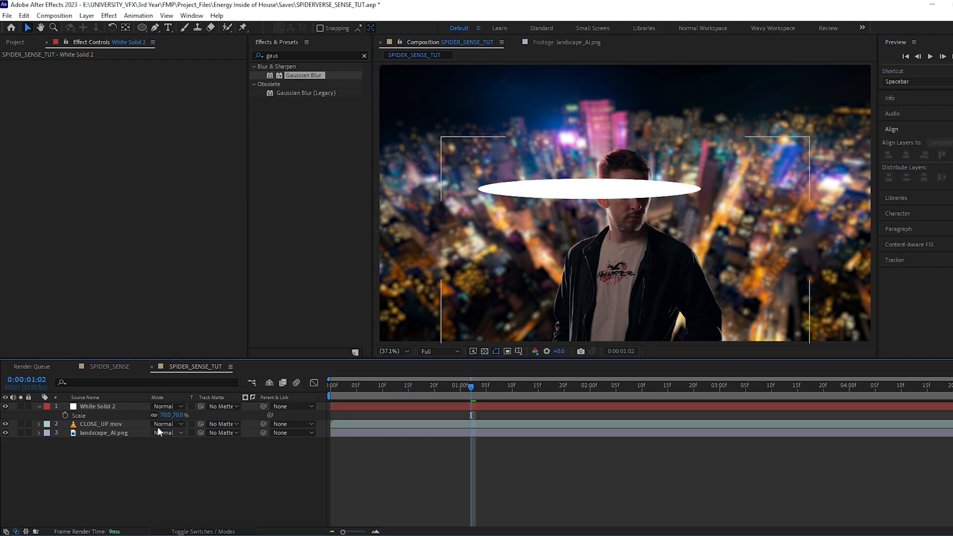
pyautogui.click(179, 415)
pyautogui.write('50')
pyautogui.press('Return')
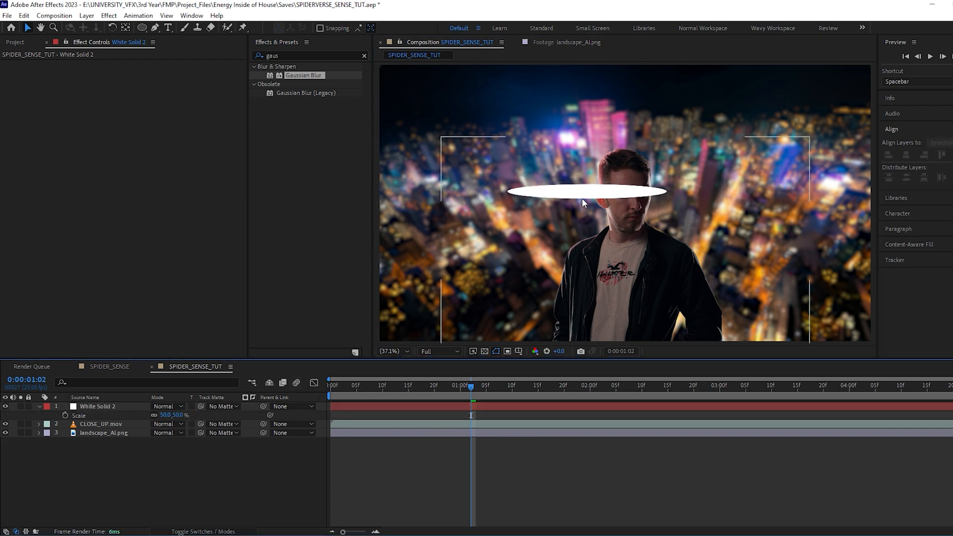
# Apply the Wave Warp effect to the white ellipse layer
pyautogui.click(101, 407)
pyautogui.click(287, 54)
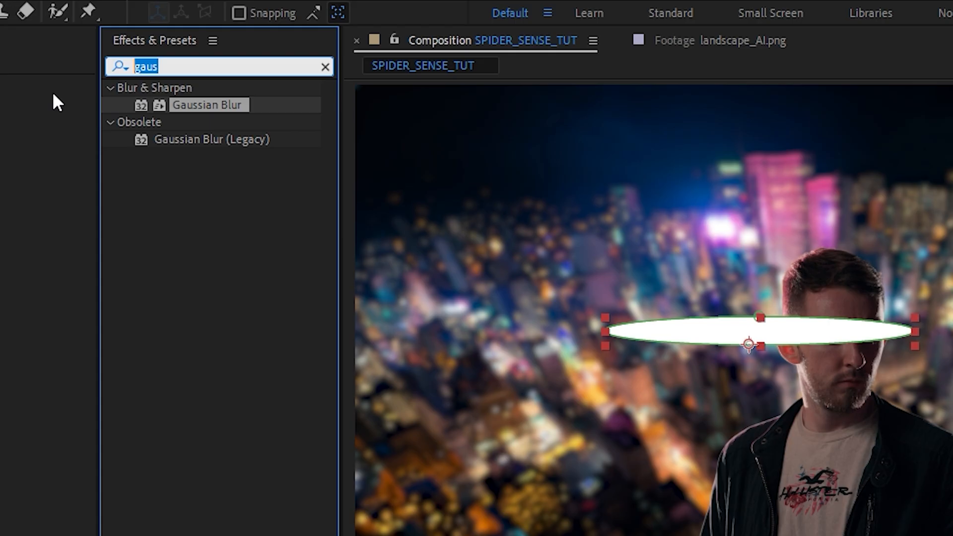
pyautogui.write('wave warp')
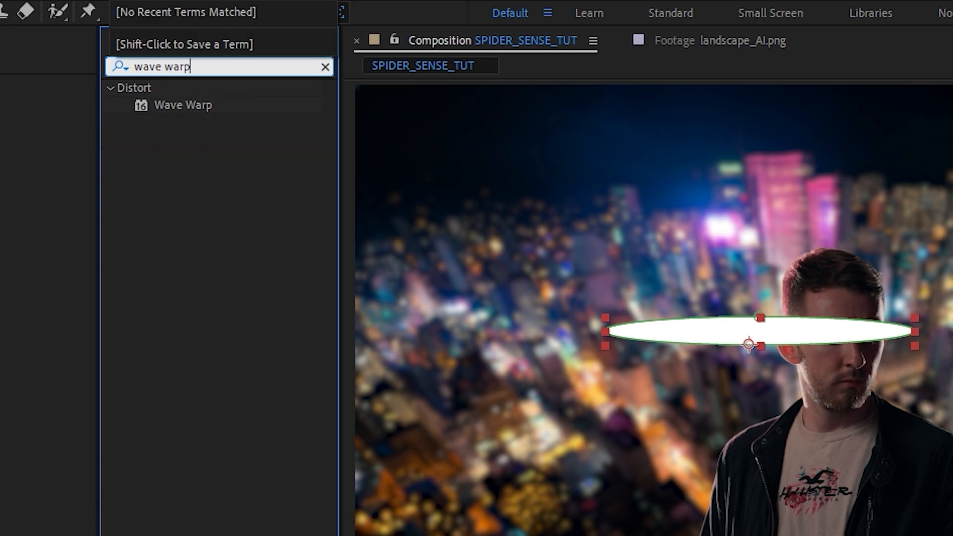
pyautogui.moveTo(291, 75); pyautogui.dragTo(68, 65)
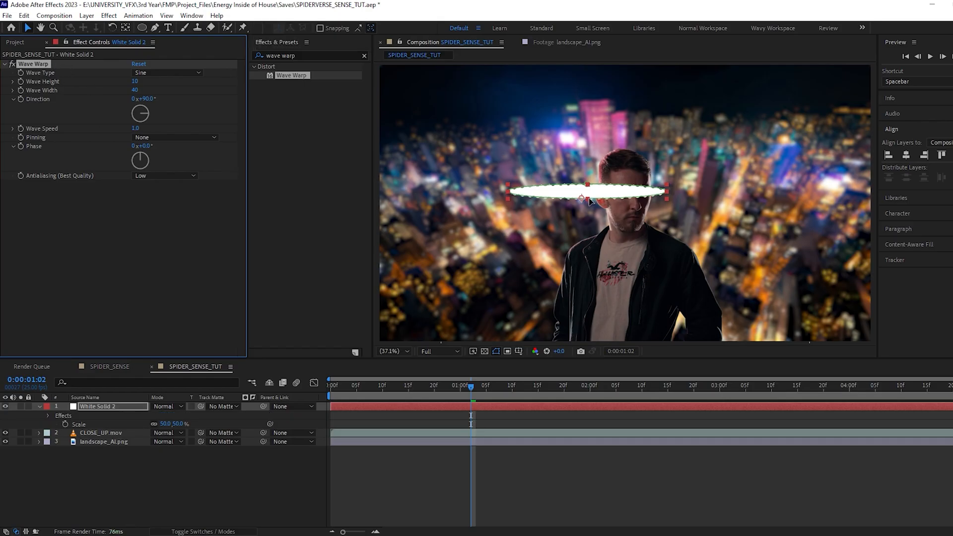
# Set the Wave Warp's Wave Height to 36 and Wave Width to 85
pyautogui.click(135, 81)
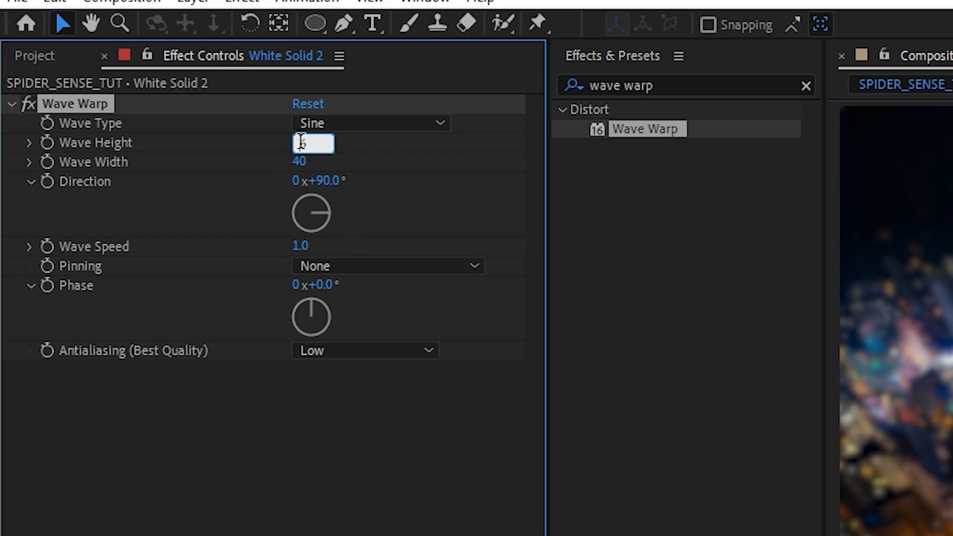
pyautogui.press('Tab')
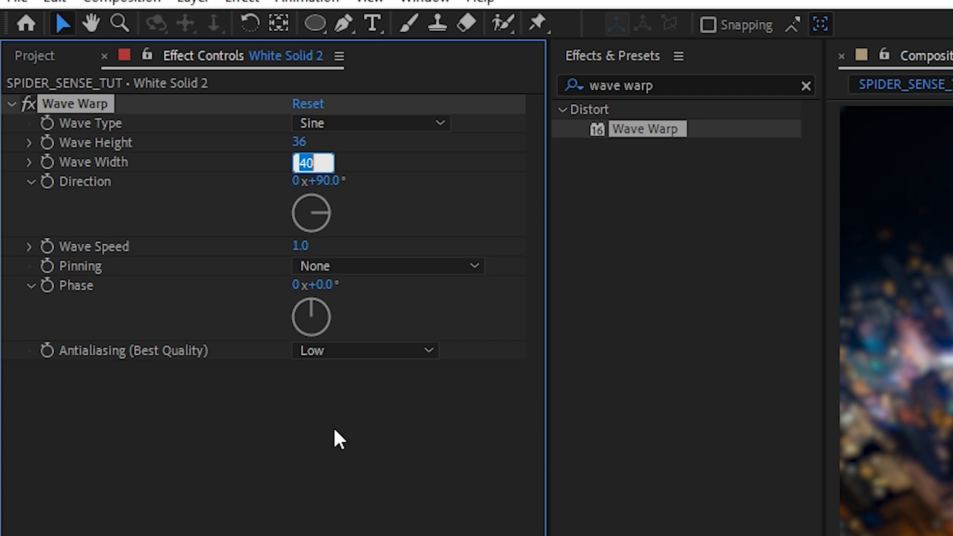
pyautogui.write('85')
pyautogui.click(265, 444)
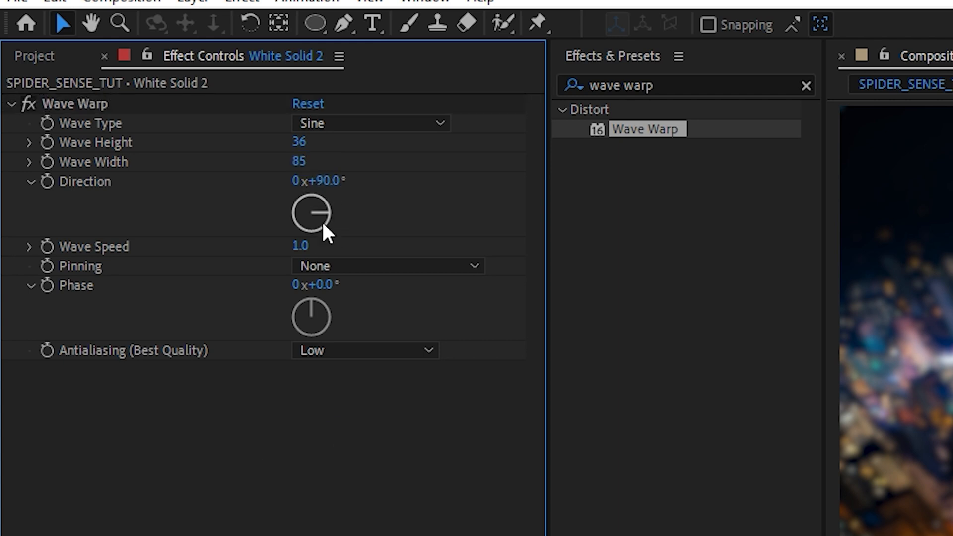
# Try out different Wave Warp Phase angles on the white ellipse and undo the change
pyautogui.moveTo(314, 292); pyautogui.dragTo(467, 288)
pyautogui.moveTo(210, 147); pyautogui.dragTo(90, 145)
pyautogui.moveTo(148, 150); pyautogui.dragTo(128, 147)
pyautogui.hotkey('ctrl', 'z')
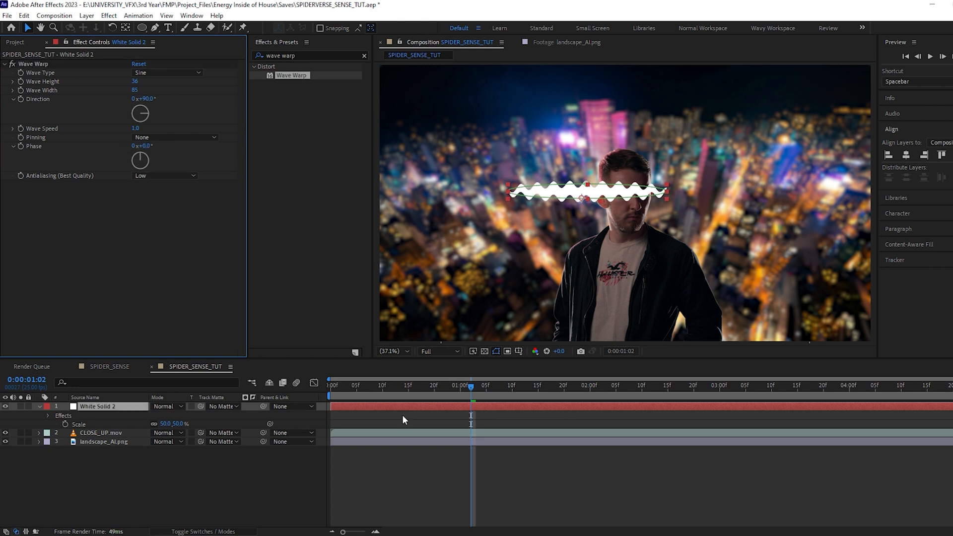
# Keyframe the Wave Warp Phase at 0° on the first frame and at -1x-276° at 0:00:03:00
pyautogui.press('Home')
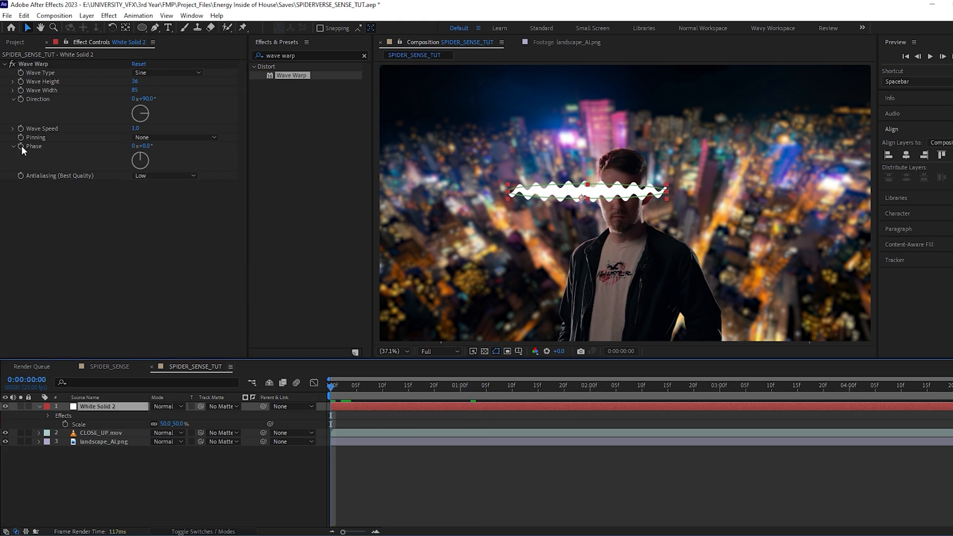
pyautogui.click(20, 146)
pyautogui.moveTo(481, 386); pyautogui.dragTo(721, 389)
pyautogui.moveTo(143, 146); pyautogui.dragTo(31, 145)
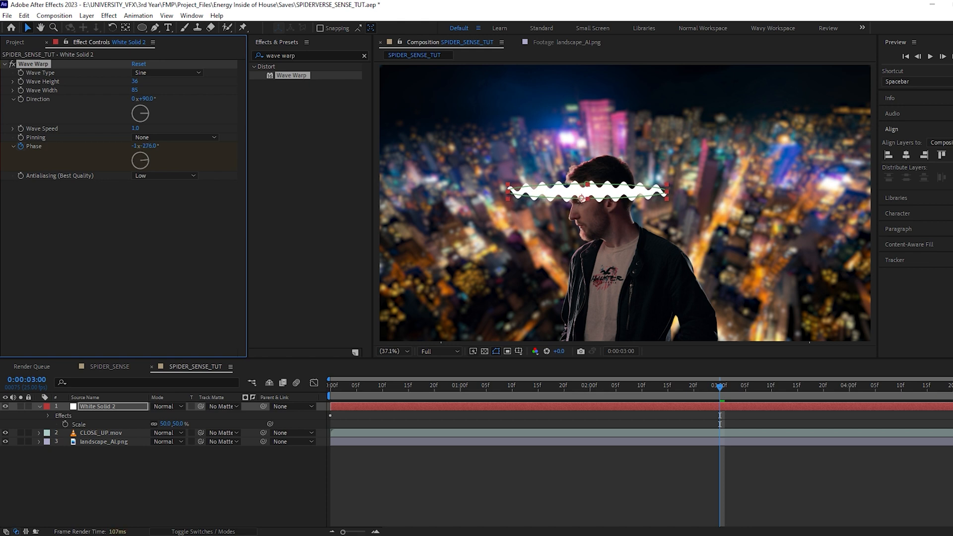
# Play back the wave animation from the first frame
pyautogui.press('Home')
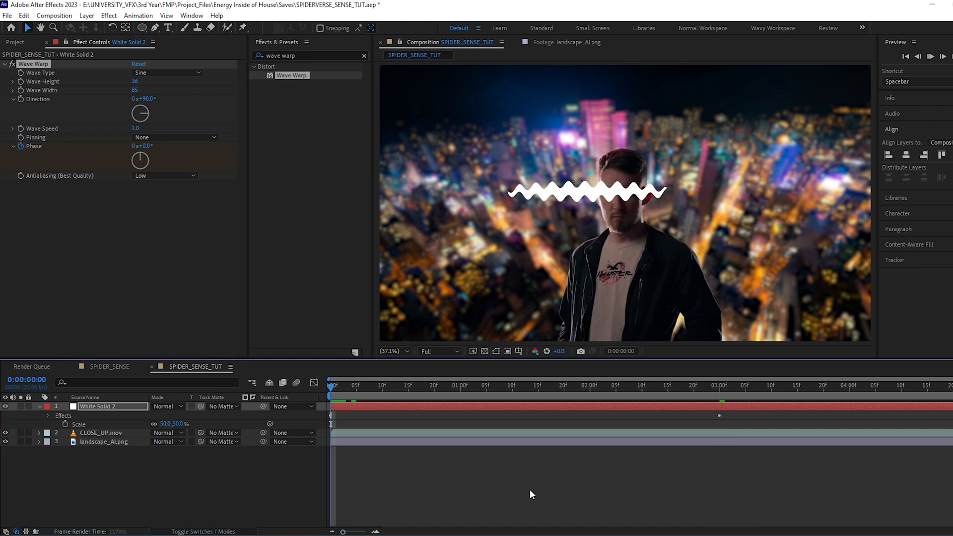
pyautogui.press('space')
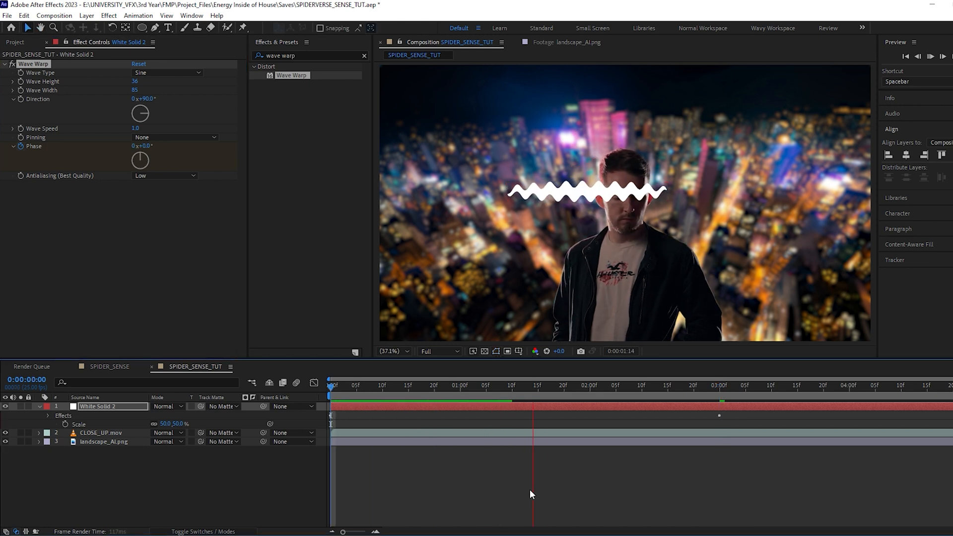
pyautogui.press('space')
# Set the Phase keyframe at 0:00:03:00 to -1x-150° and preview the wave from the start
pyautogui.click(718, 385)
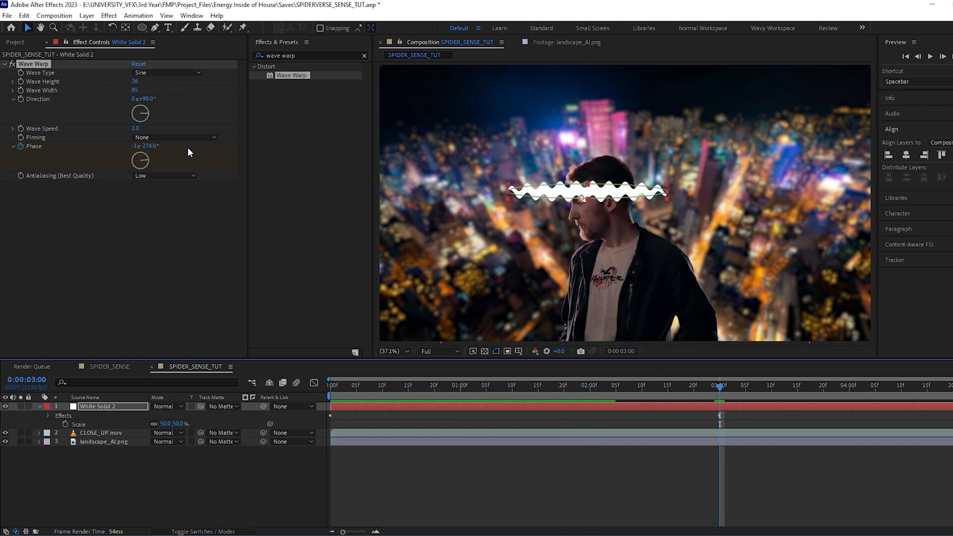
pyautogui.click(148, 147)
pyautogui.write('-150')
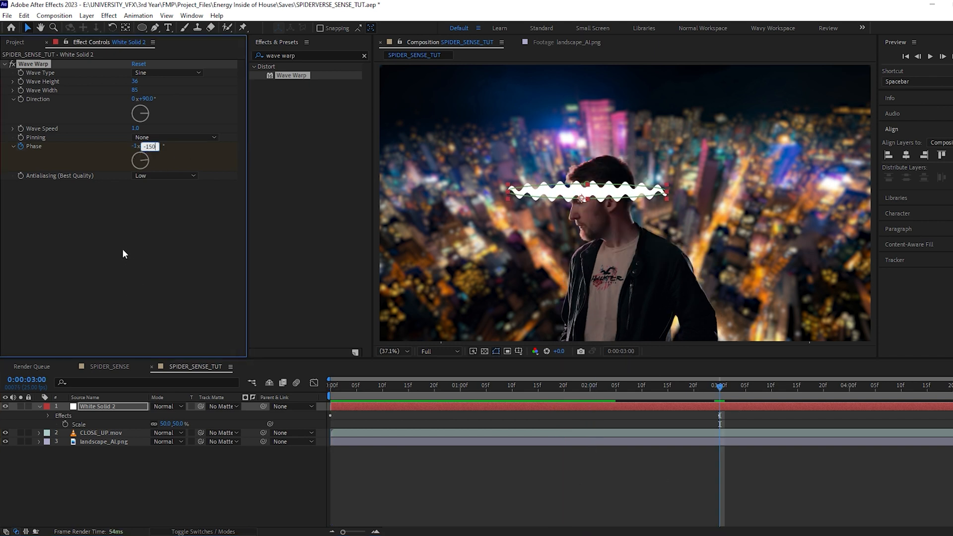
pyautogui.press('Return')
pyautogui.moveTo(368, 383); pyautogui.dragTo(301, 386)
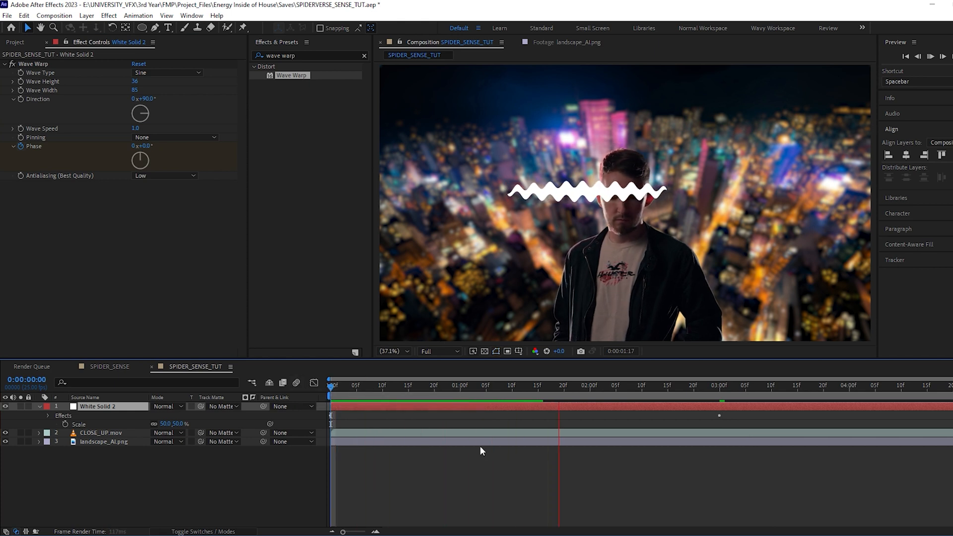
pyautogui.press('space')
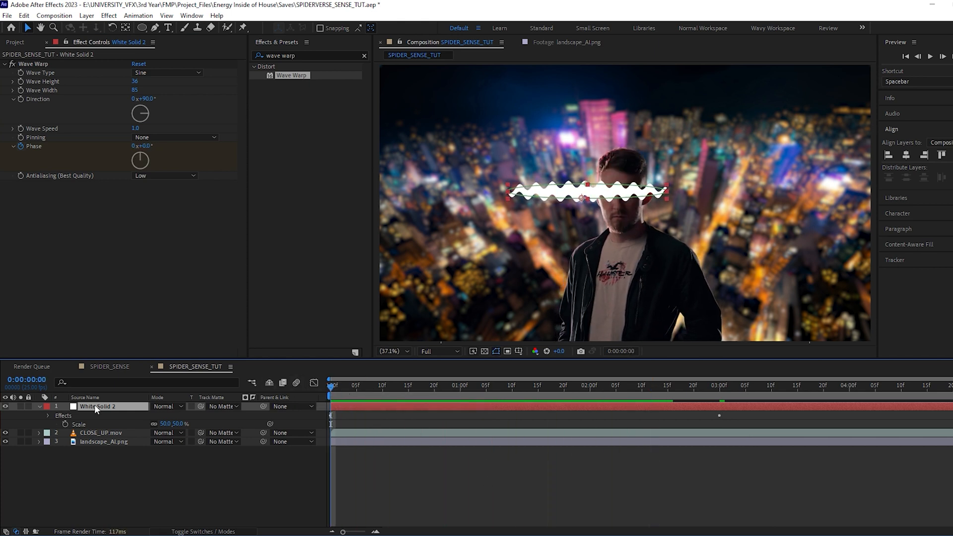
# Set the scale of the wavy white line to 35%
pyautogui.press('s')
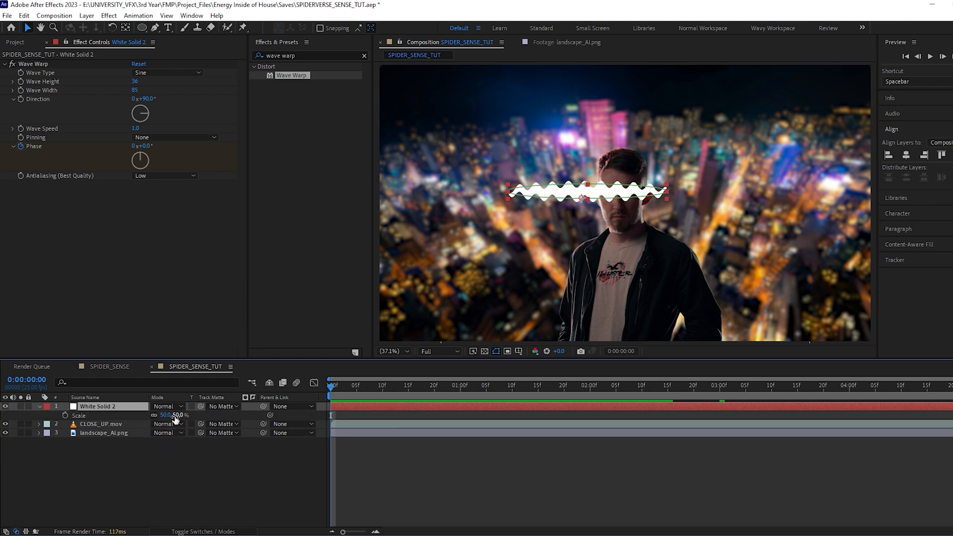
pyautogui.click(178, 415)
pyautogui.write('35')
pyautogui.click(237, 475)
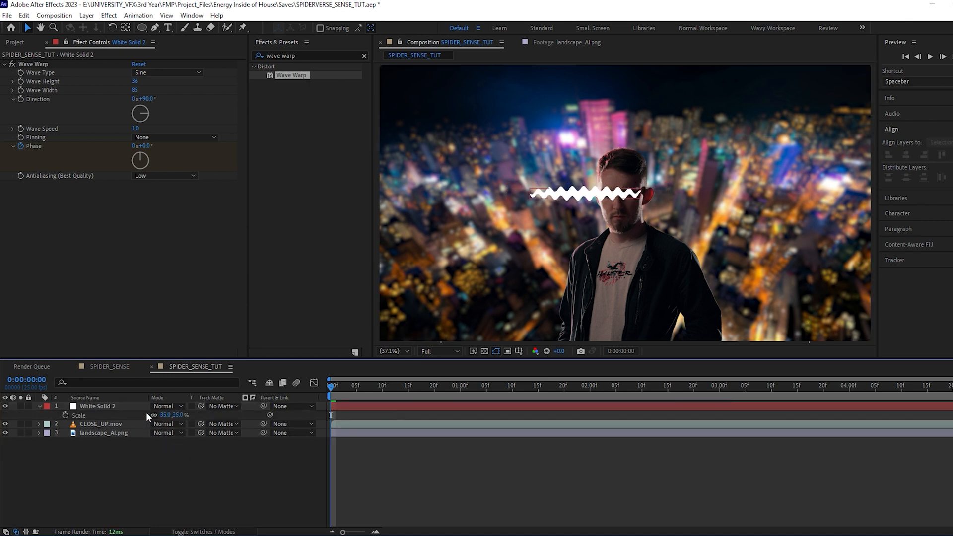
# Move the wavy line up and to the left of the man's head and rotate it to 18°
pyautogui.click(102, 406)
pyautogui.moveTo(593, 200); pyautogui.dragTo(545, 125)
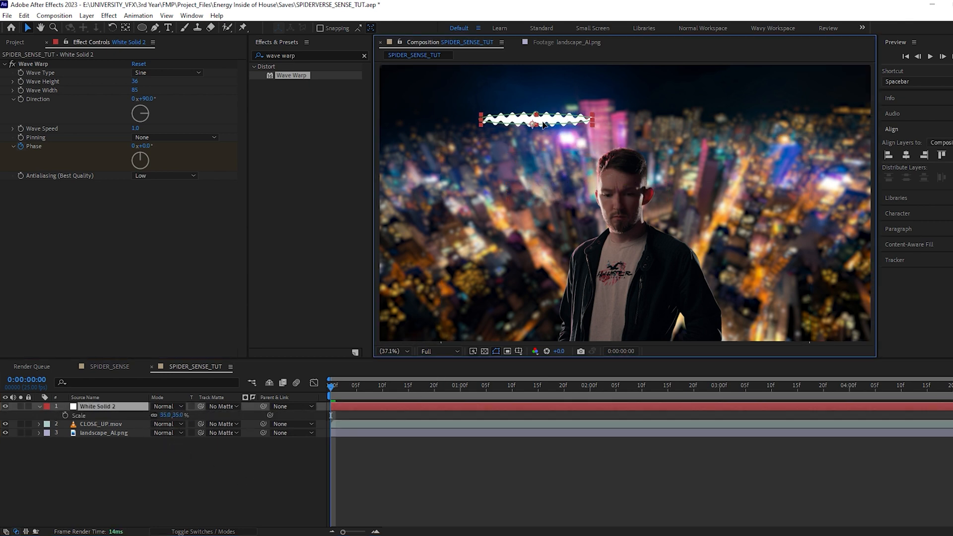
pyautogui.press('r')
pyautogui.moveTo(164, 415); pyautogui.dragTo(178, 414)
pyautogui.moveTo(552, 133); pyautogui.dragTo(538, 159)
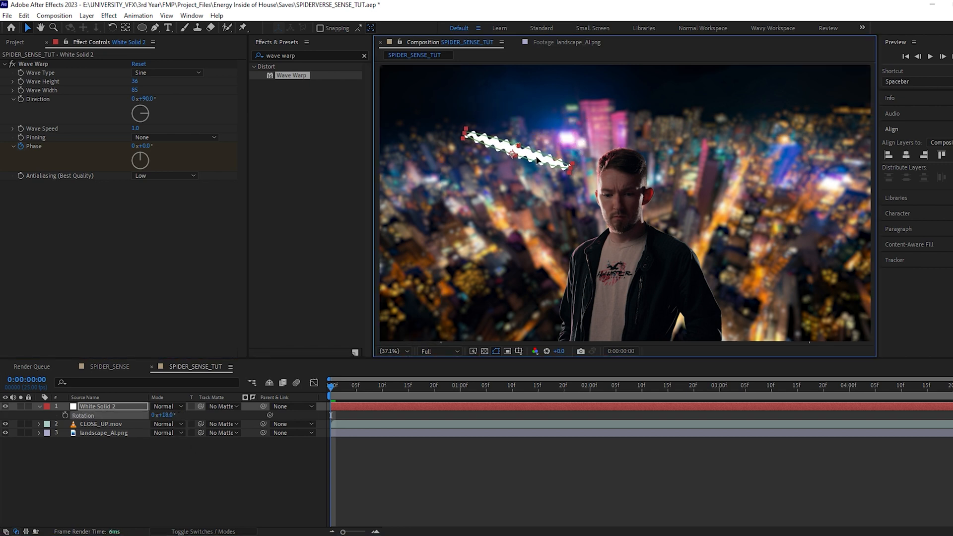
# Shorten the wavy line by pulling the end points of its elliptical mask inwards at both ends
pyautogui.press('s')
pyautogui.click(178, 415)
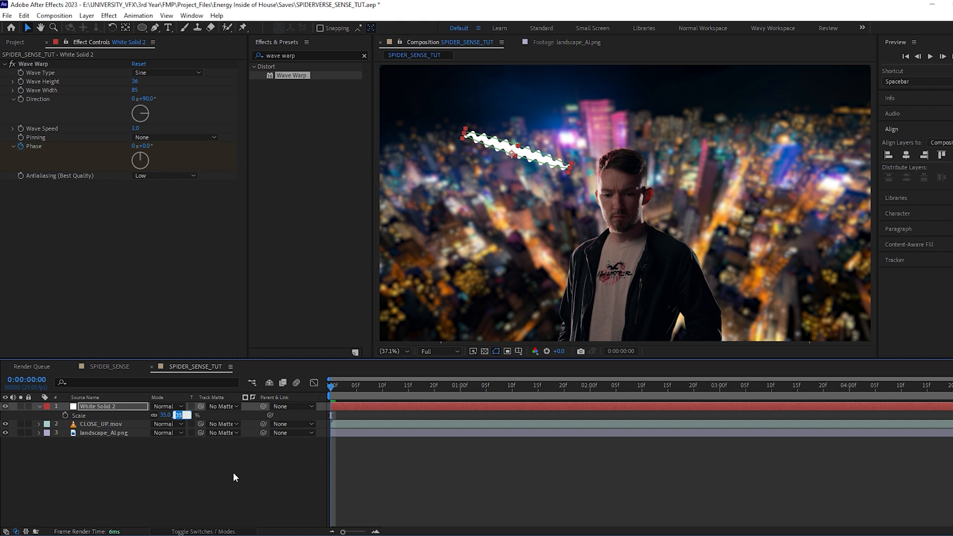
pyautogui.click(220, 469)
pyautogui.click(97, 407)
pyautogui.scroll(2, 528, 176)
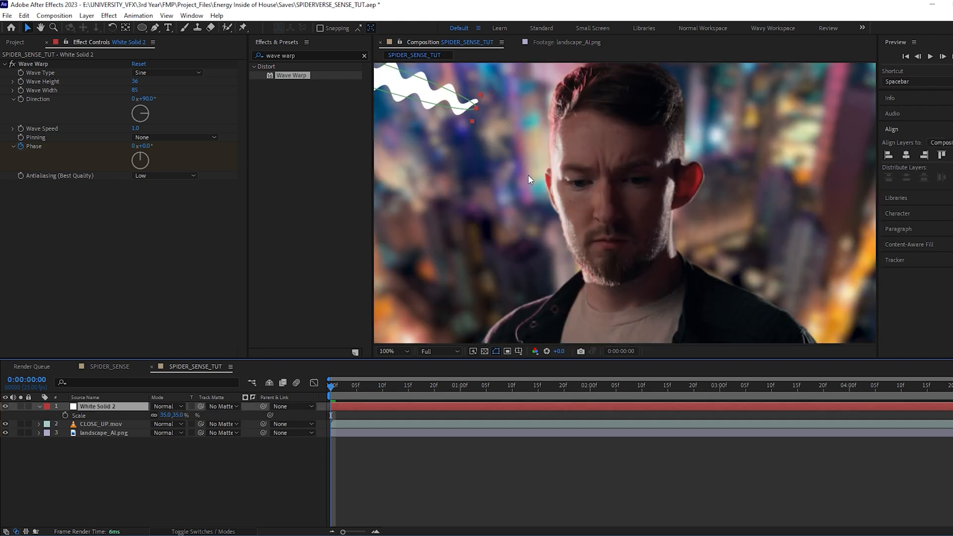
pyautogui.moveTo(482, 155); pyautogui.dragTo(727, 292)
pyautogui.moveTo(719, 242); pyautogui.dragTo(666, 229)
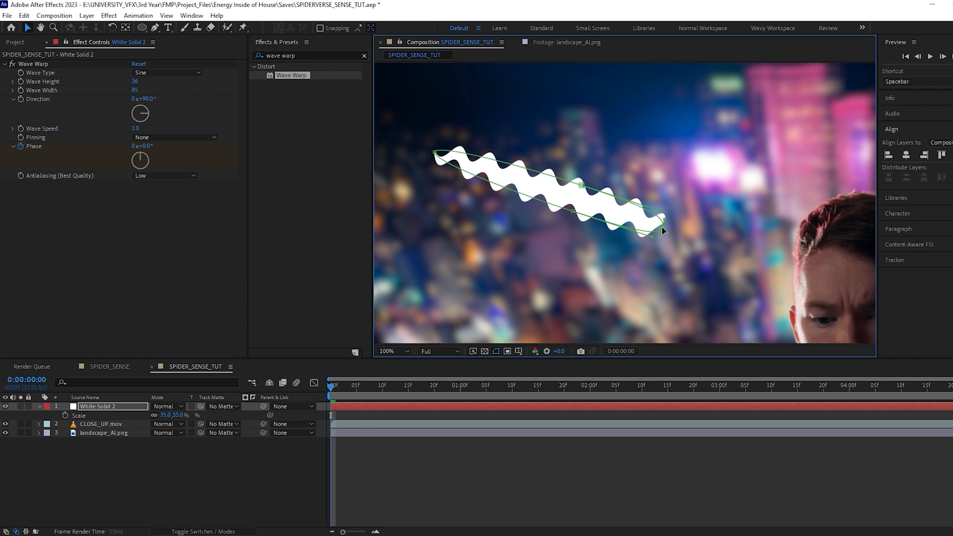
pyautogui.moveTo(436, 154); pyautogui.dragTo(469, 163)
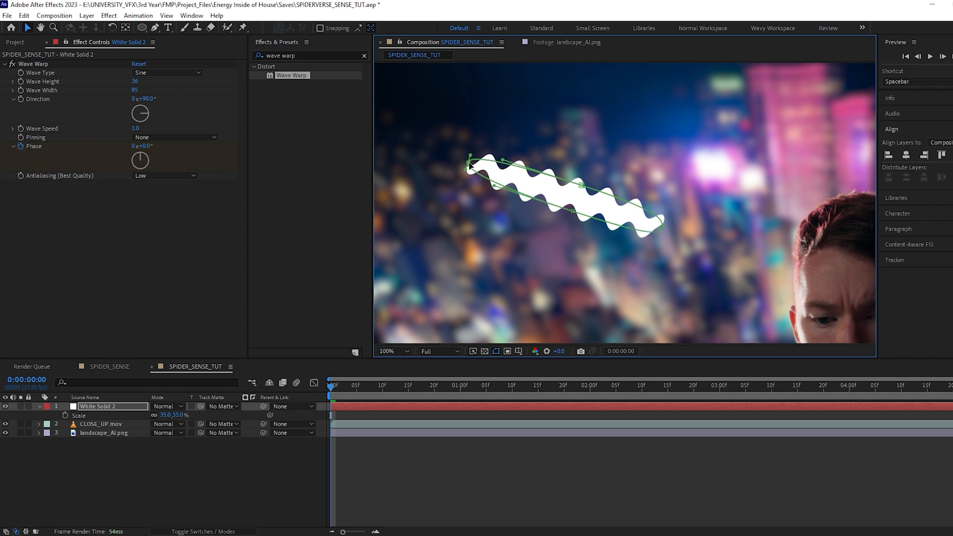
pyautogui.click(399, 352)
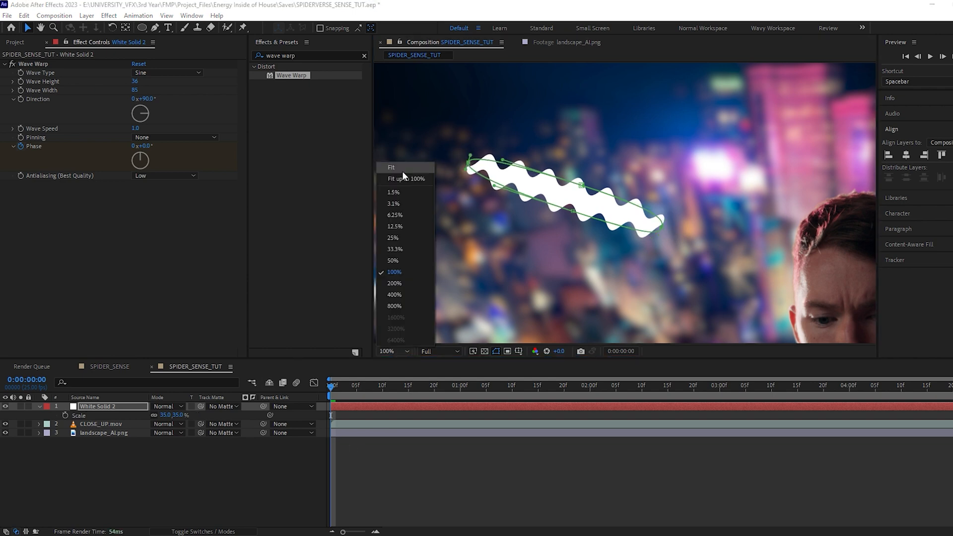
pyautogui.click(402, 171)
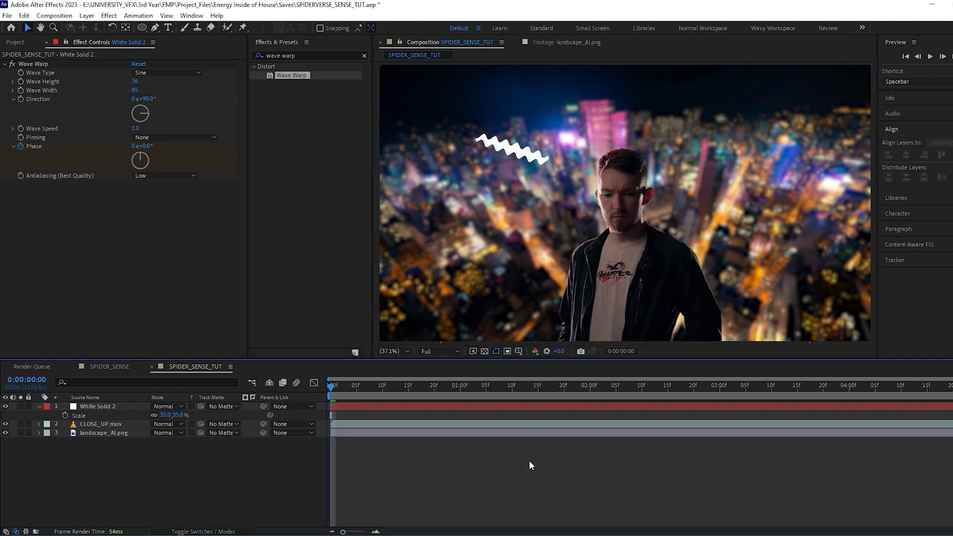
pyautogui.click(543, 160)
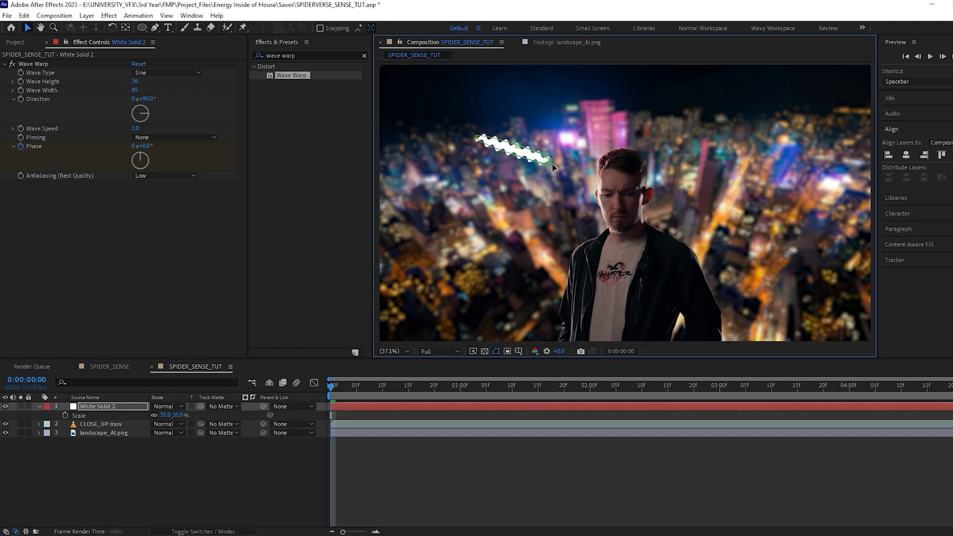
pyautogui.click(538, 512)
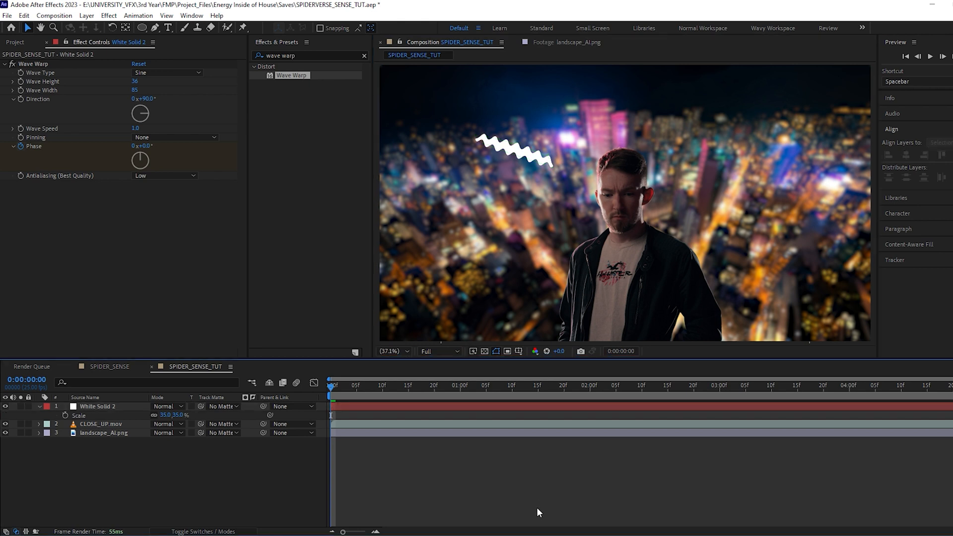
# Set the wavy line's rotation to 10° and nudge it into place beside the upper left of the head
pyautogui.click(101, 407)
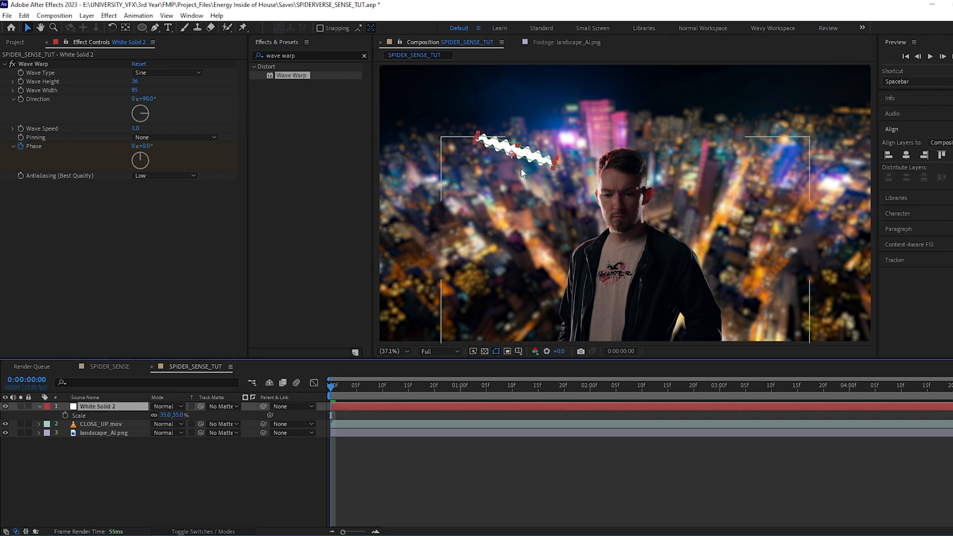
pyautogui.moveTo(526, 158); pyautogui.dragTo(534, 162)
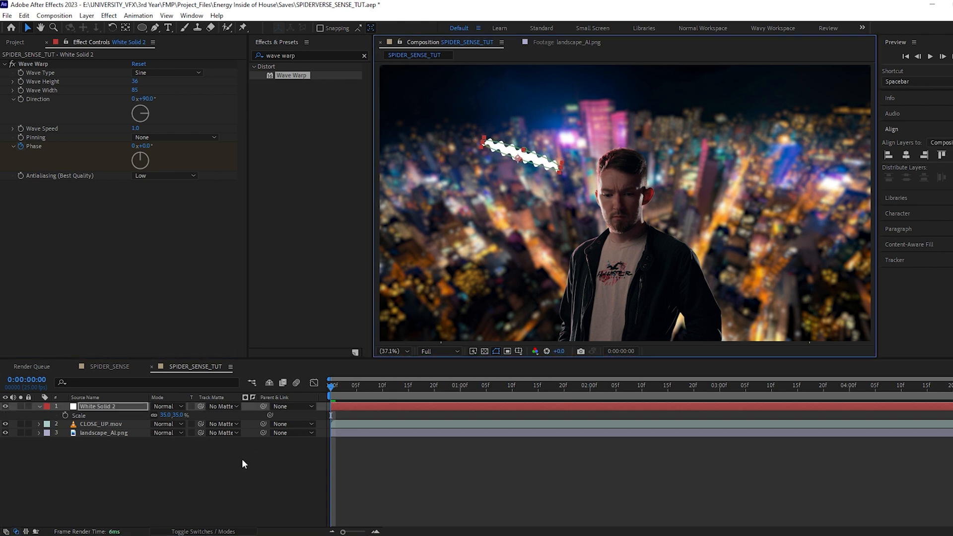
pyautogui.press('r')
pyautogui.click(169, 415)
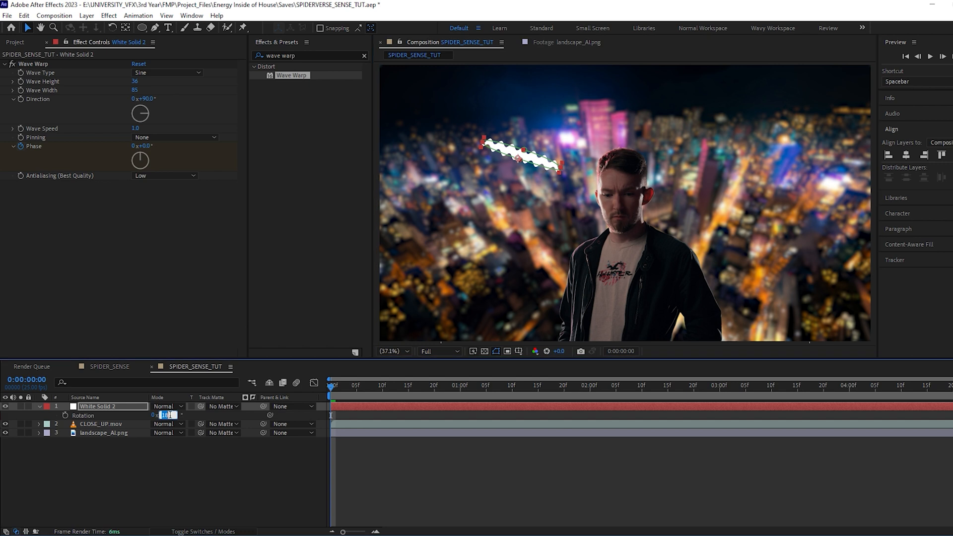
pyautogui.click(191, 445)
pyautogui.click(97, 409)
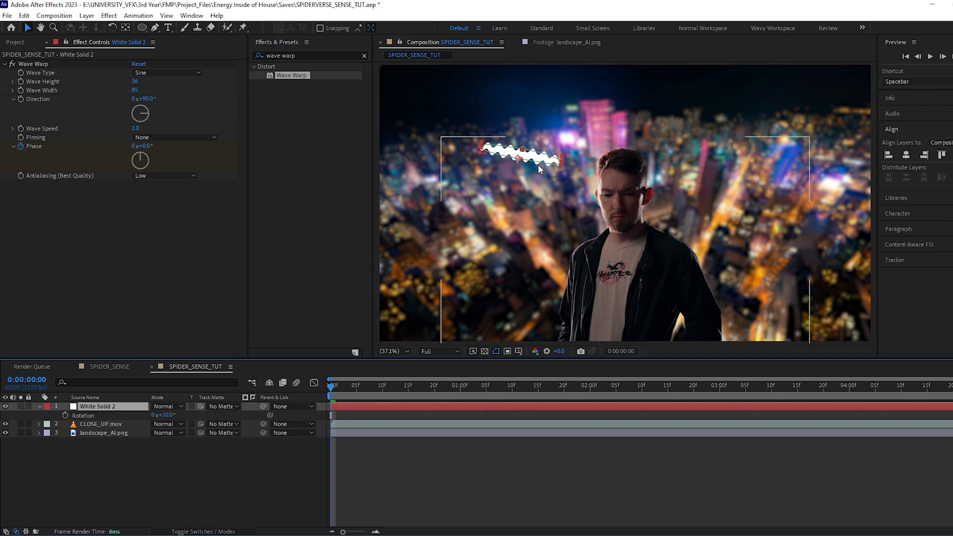
pyautogui.moveTo(541, 157); pyautogui.dragTo(542, 161)
# Duplicate the wavy line, set the copy's rotation to 35° and position it above the first line
pyautogui.hotkey('ctrl', 'd')
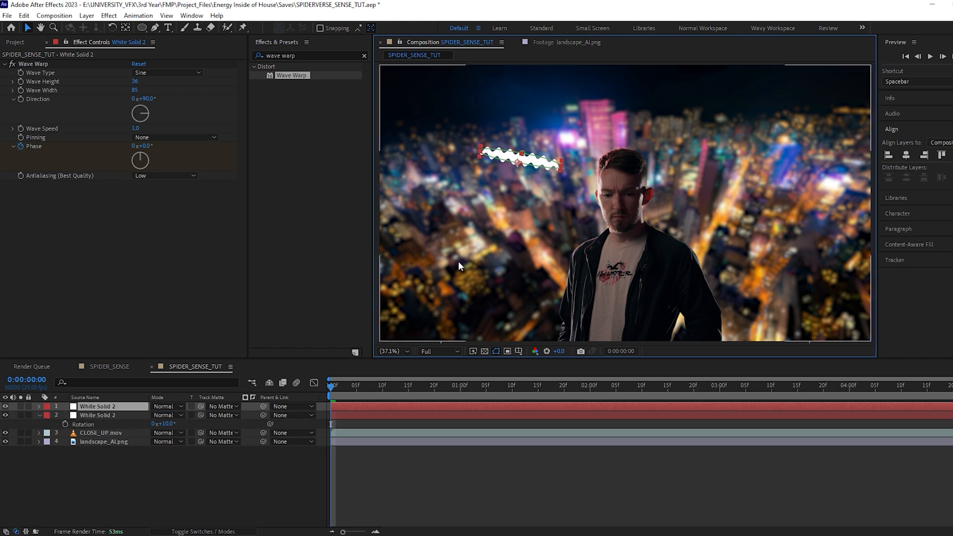
pyautogui.moveTo(511, 160); pyautogui.dragTo(532, 131)
pyautogui.press('r')
pyautogui.write('35')
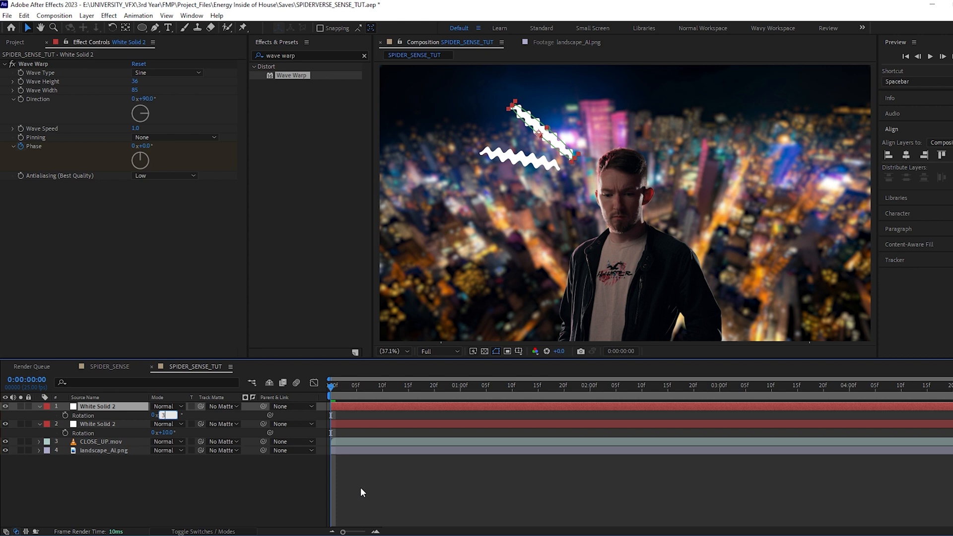
pyautogui.click(421, 473)
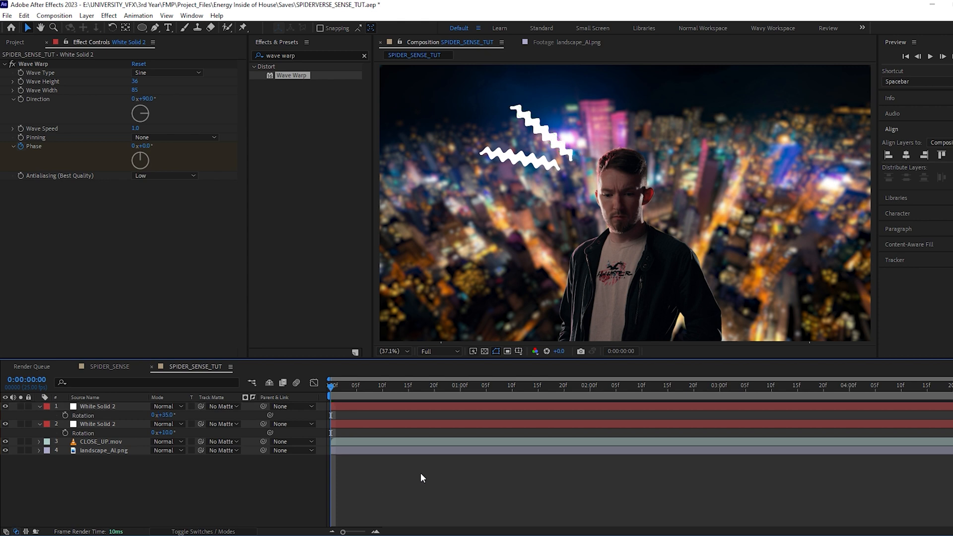
pyautogui.click(112, 406)
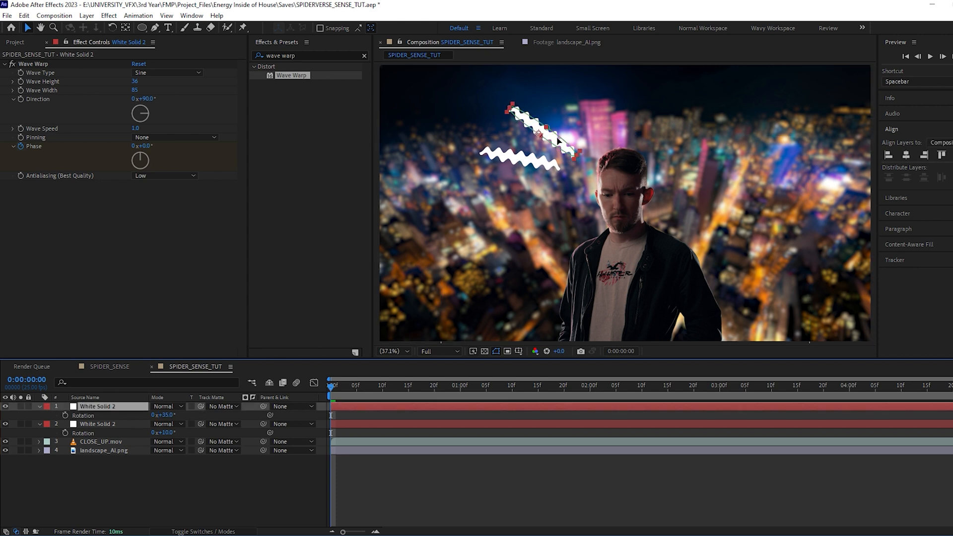
pyautogui.moveTo(555, 137); pyautogui.dragTo(555, 128)
pyautogui.click(156, 487)
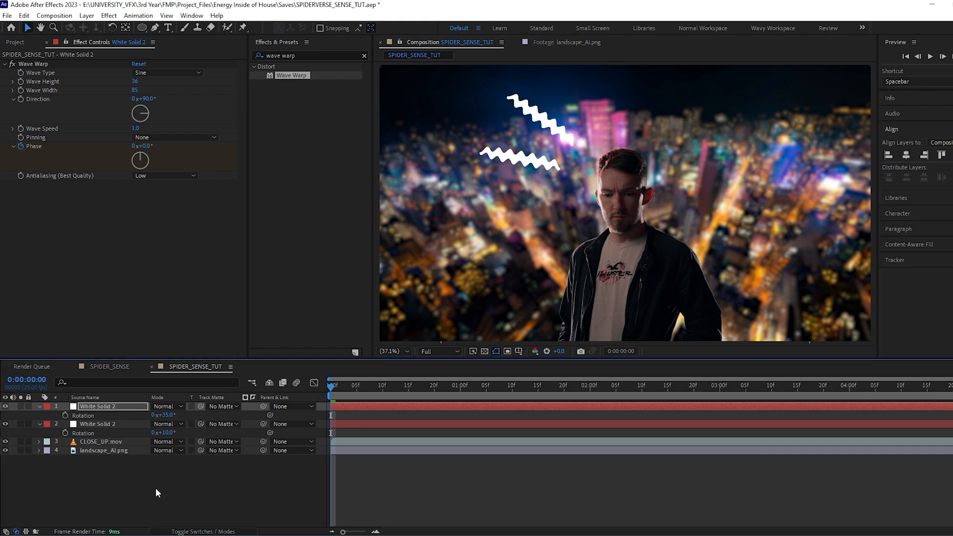
# Duplicate the 35° line, rotate the copy to 60° and place it above the left side of the head
pyautogui.click(96, 404)
pyautogui.hotkey('ctrl', 'd')
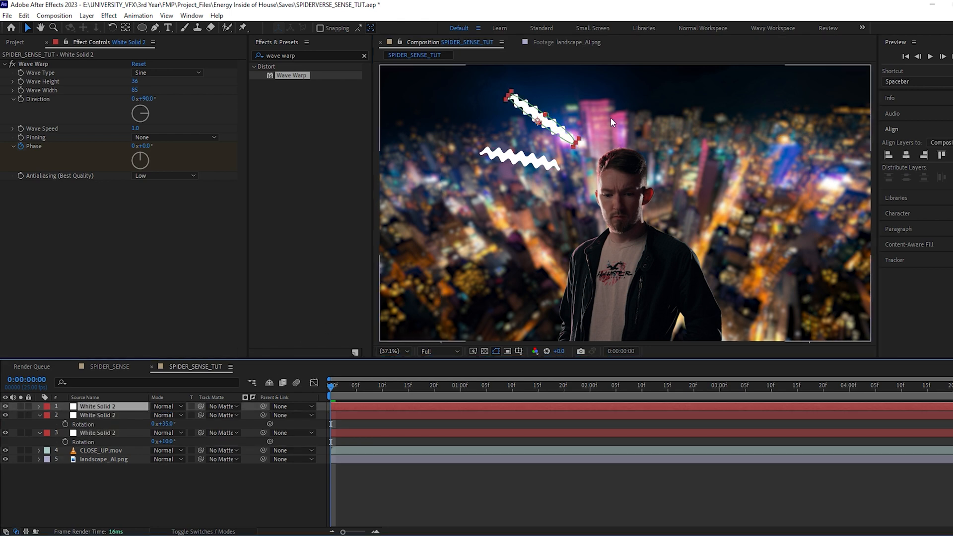
pyautogui.write('60')
pyautogui.click(389, 482)
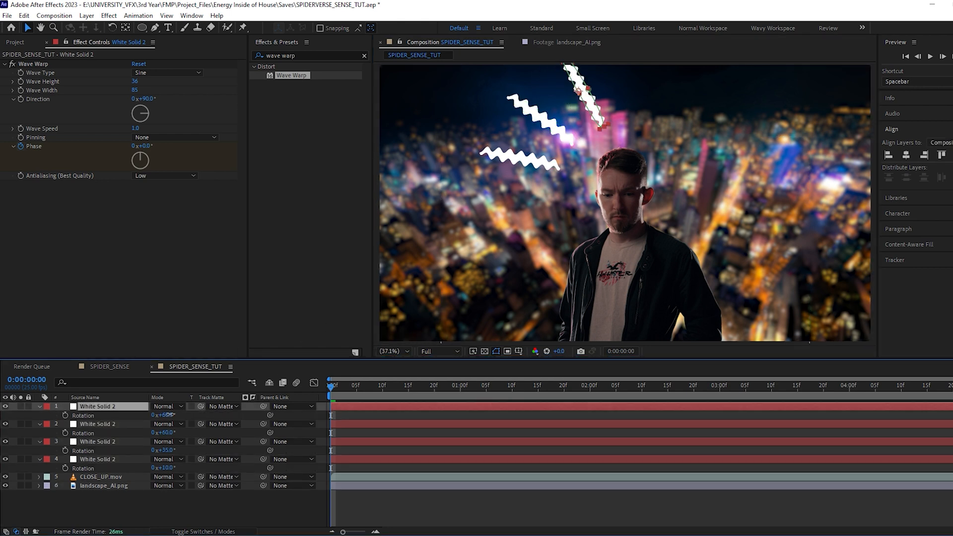
# Duplicate the 60° line, set the copy's rotation to 110° and place it above the right side of the head
pyautogui.write('85')
pyautogui.click(421, 509)
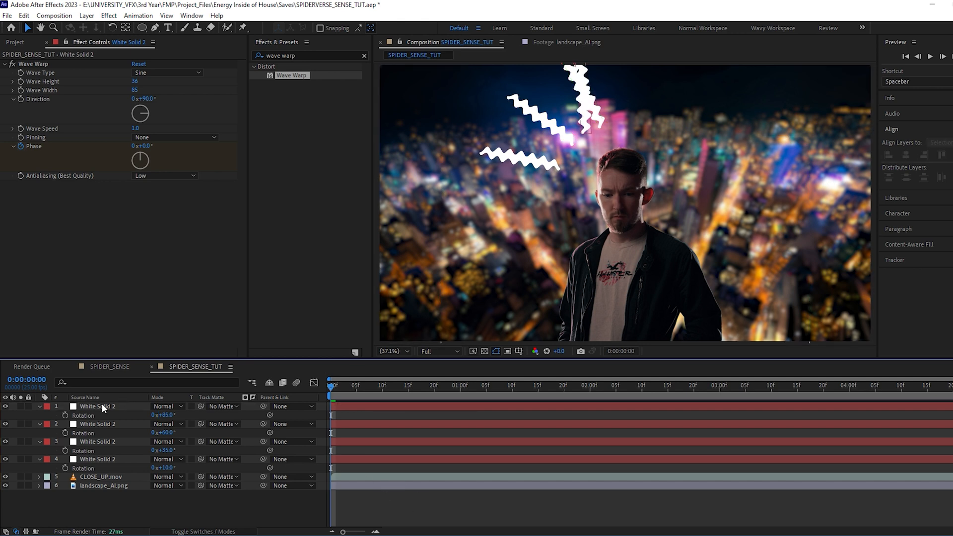
pyautogui.click(103, 408)
pyautogui.moveTo(593, 105); pyautogui.dragTo(653, 105)
pyautogui.click(164, 415)
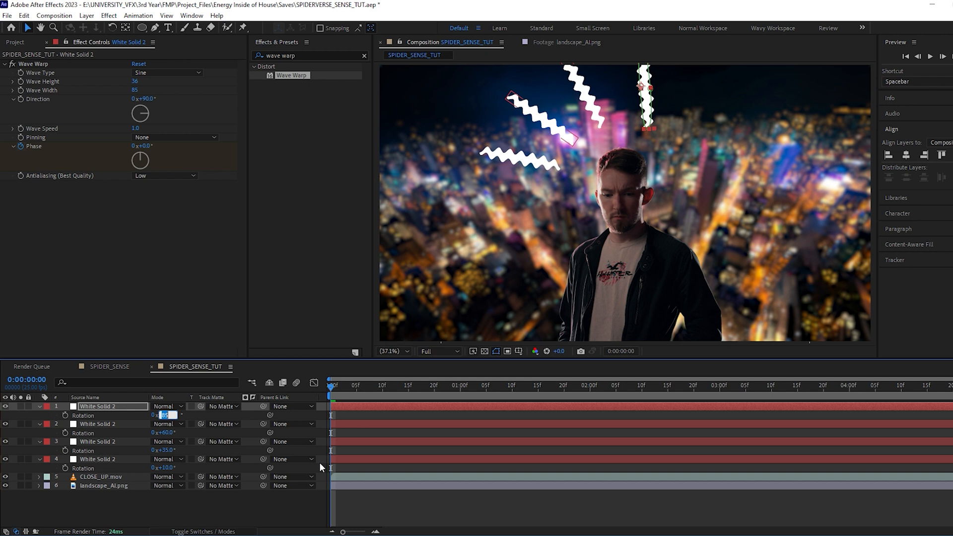
pyautogui.write('110')
pyautogui.click(445, 508)
pyautogui.click(115, 406)
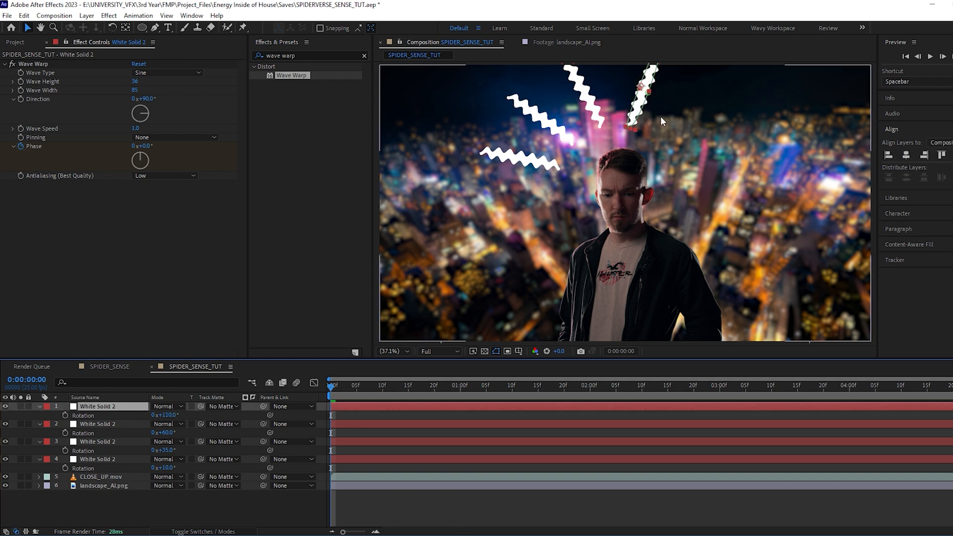
pyautogui.moveTo(645, 104); pyautogui.dragTo(658, 87)
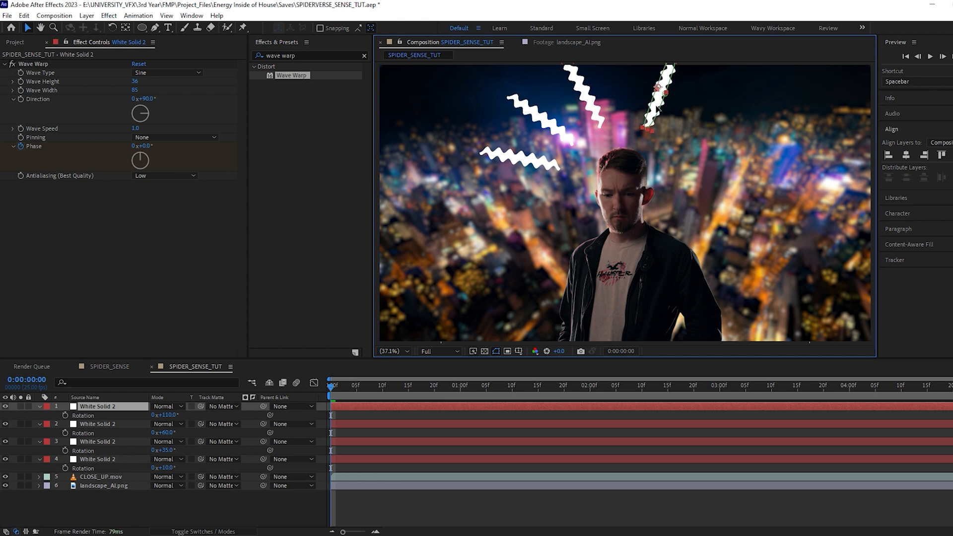
# Duplicate the 110° line, set the copy's rotation to 135° and move it to the upper right of the head
pyautogui.click(122, 410)
pyautogui.hotkey('ctrl', 'd')
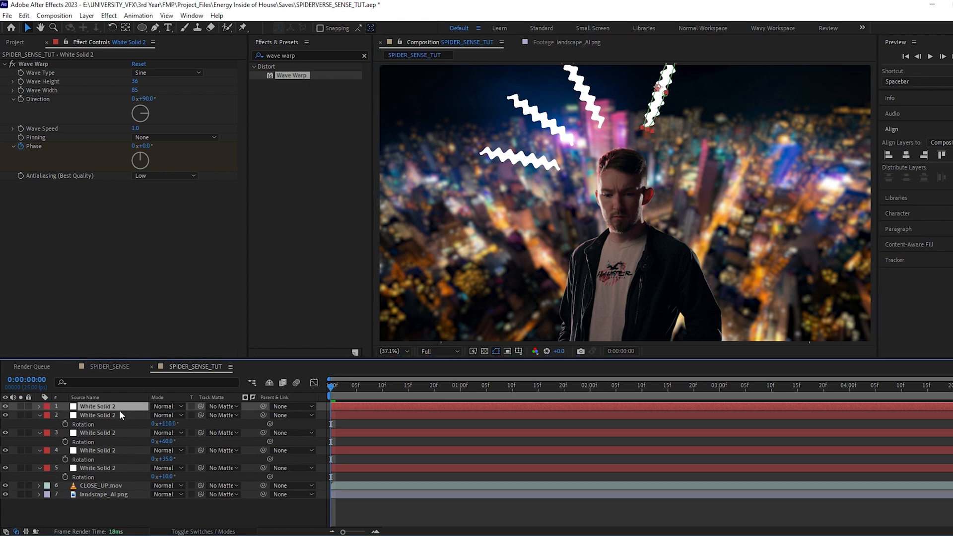
pyautogui.press('r')
pyautogui.click(166, 415)
pyautogui.write('133')
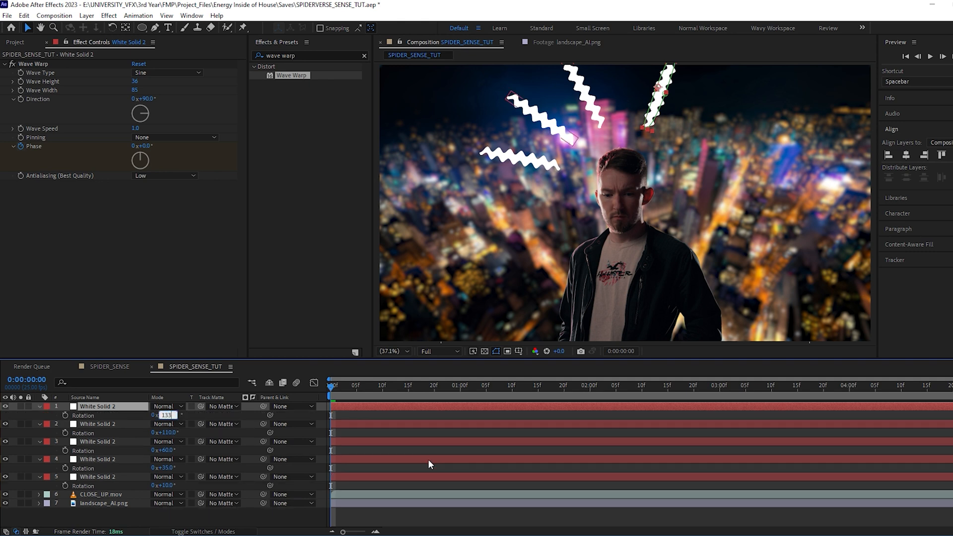
pyautogui.write('5')
pyautogui.press('BackSpace')
pyautogui.press('BackSpace')
pyautogui.write('5')
pyautogui.moveTo(650, 104); pyautogui.dragTo(688, 137)
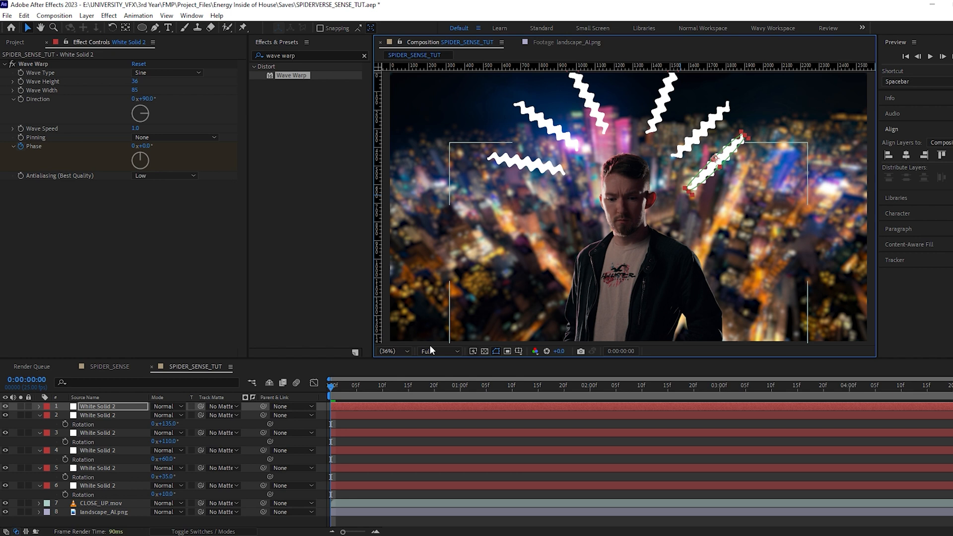
# Rotate the copy beside the right of the head so it mirrors the lowest line on the left
pyautogui.press('r')
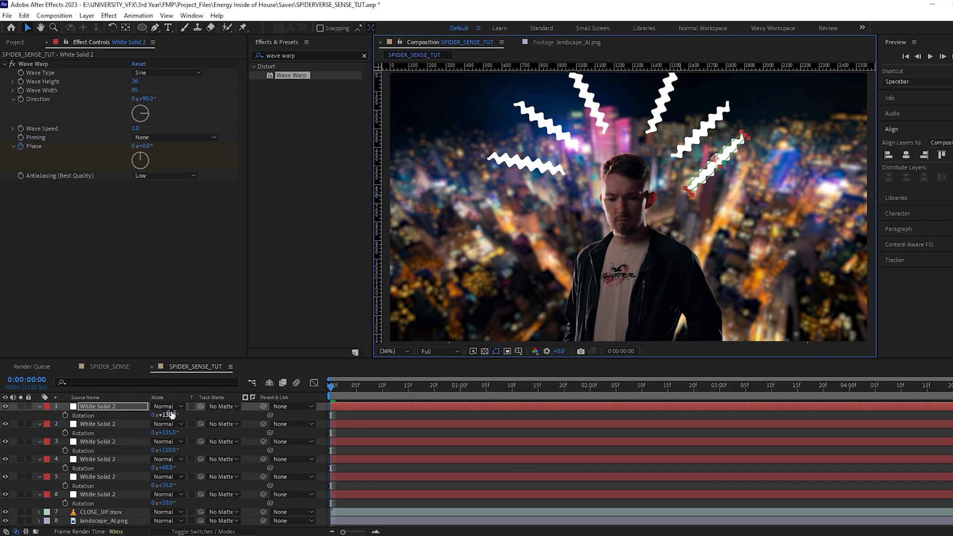
pyautogui.click(170, 415)
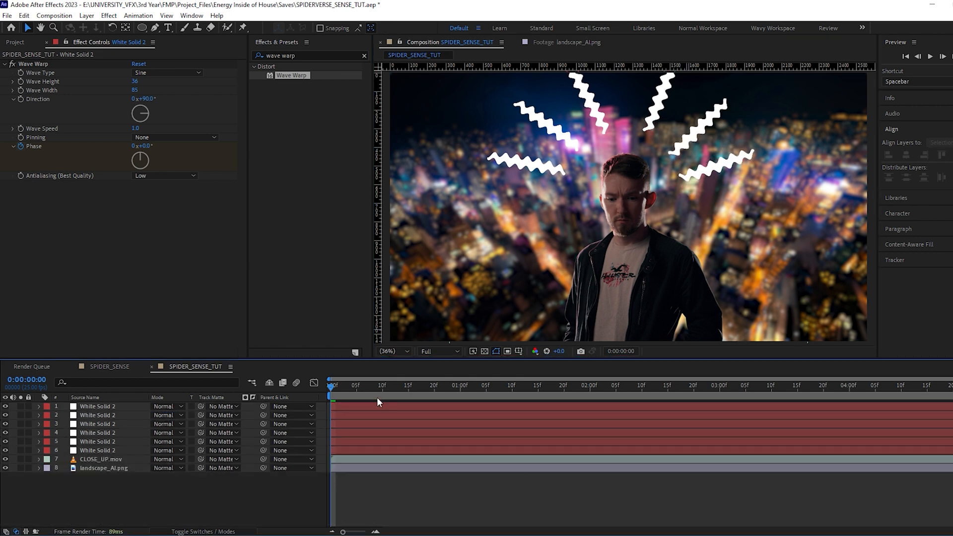
# Play back the composition from the first frame to check all six wavy lines around the head
pyautogui.moveTo(352, 387); pyautogui.dragTo(329, 386)
pyautogui.press('space')
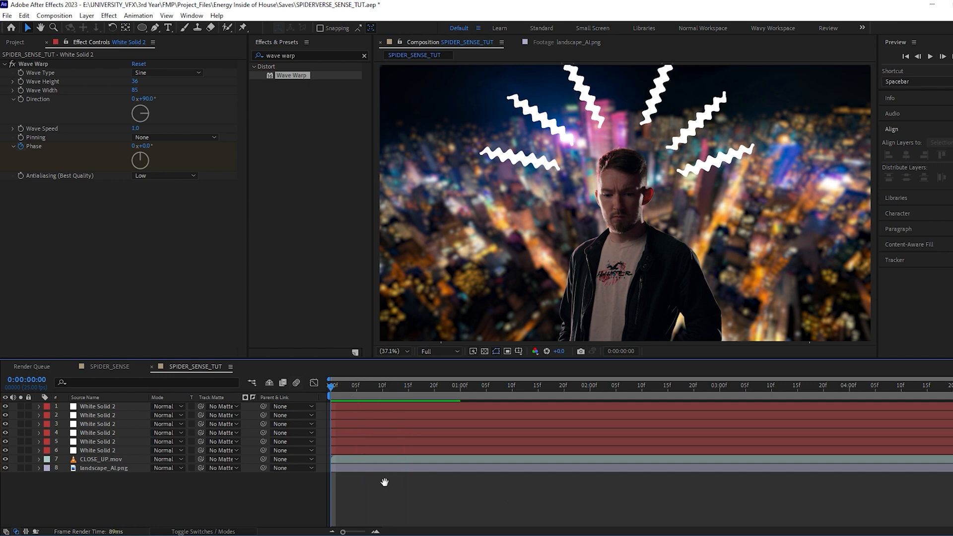
pyautogui.press('space')
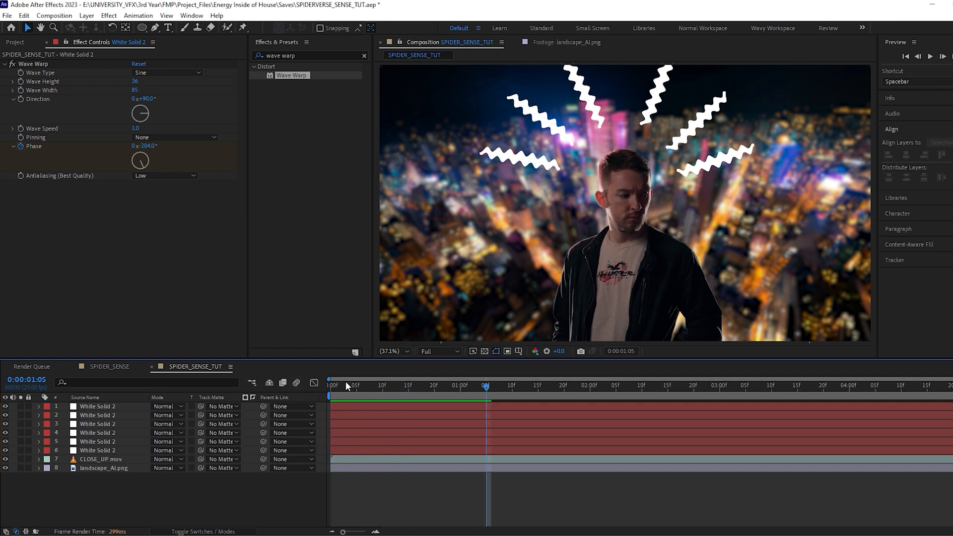
# Select all six wavy line layers at the first frame and move them slightly lower around the head
pyautogui.moveTo(334, 387)
pyautogui.mouseDown()
pyautogui.moveTo(432, 392)
pyautogui.moveTo(330, 395)
pyautogui.mouseUp()
pyautogui.click(92, 448)
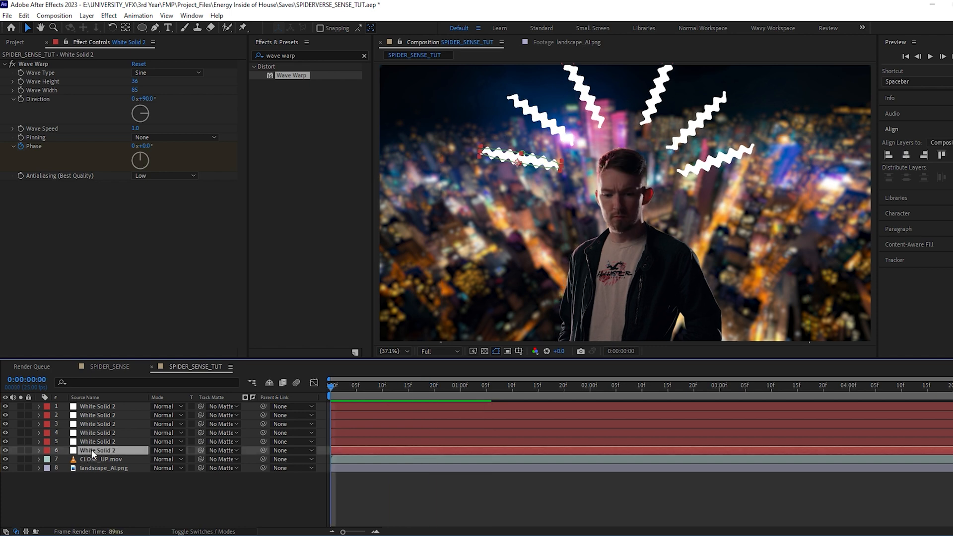
pyautogui.keyDown('shift'); pyautogui.click(101, 404); pyautogui.keyUp('shift')
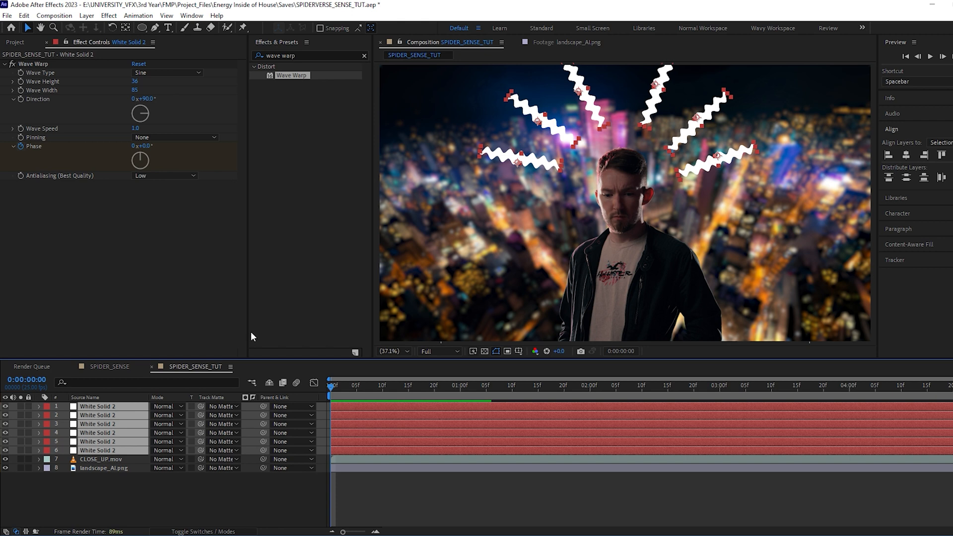
pyautogui.press('p')
pyautogui.moveTo(177, 432); pyautogui.dragTo(233, 433)
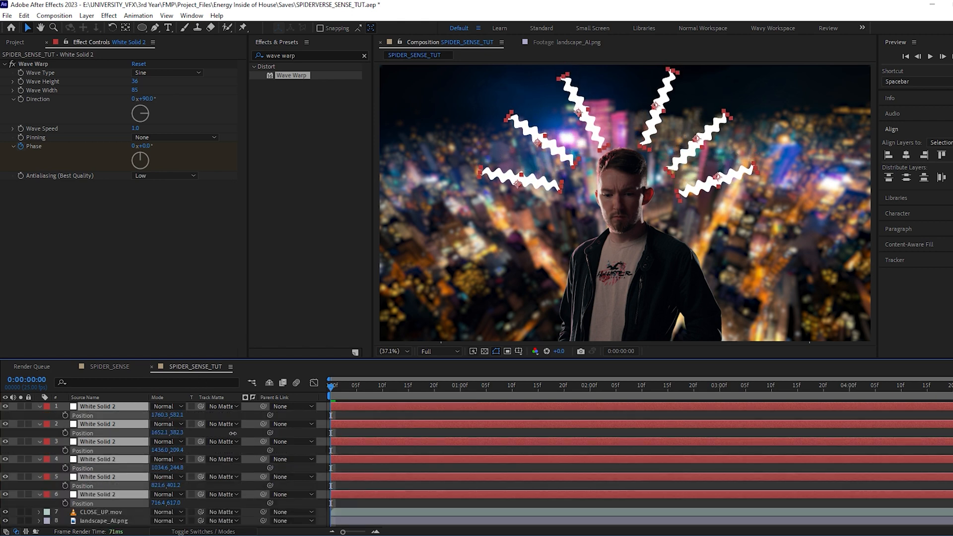
# Pre-compose the six selected wavy line layers into a composition named WIGGLERS
pyautogui.rightClick(96, 404)
pyautogui.click(149, 337)
pyautogui.write('WIGGLERS')
pyautogui.press('Return')
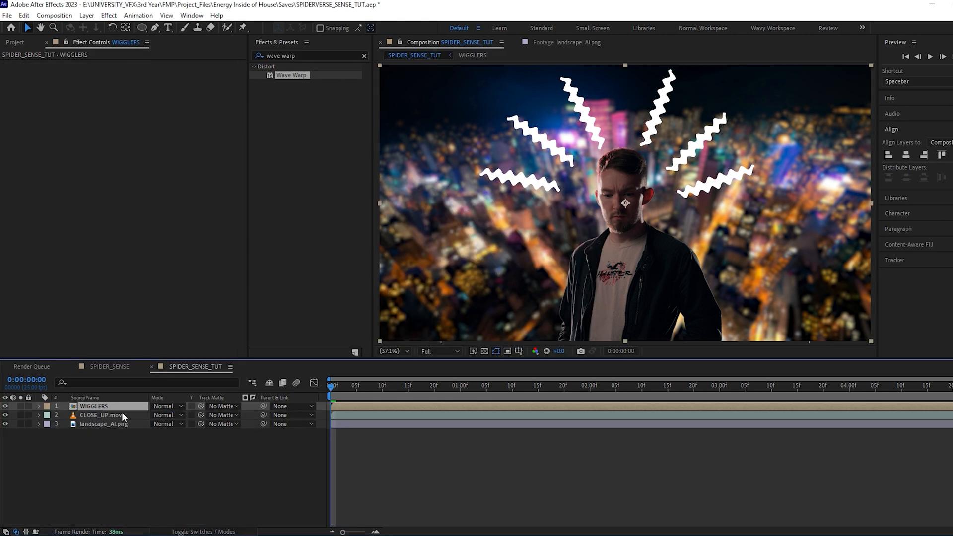
# Move the WIGGLERS layer up in the frame and scale it down to 79% so the lines sit closer to the head
pyautogui.press('p')
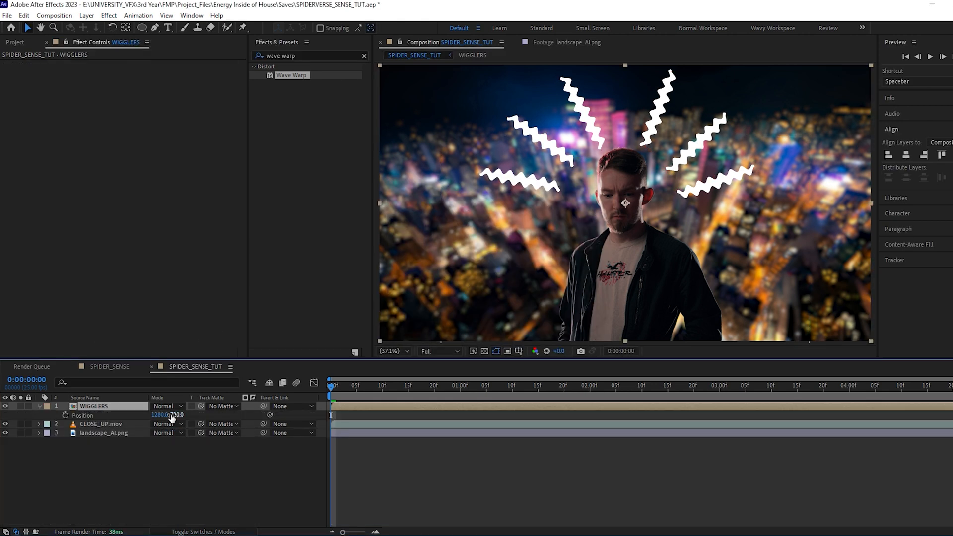
pyautogui.moveTo(177, 415); pyautogui.dragTo(129, 415)
pyautogui.click(248, 494)
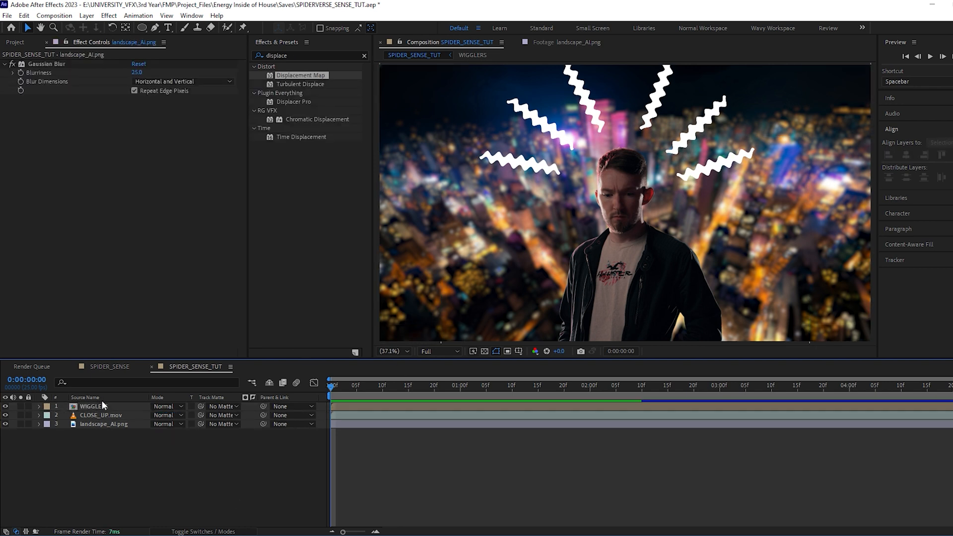
pyautogui.click(102, 406)
pyautogui.press('s')
pyautogui.moveTo(174, 416)
pyautogui.mouseDown()
pyautogui.moveTo(187, 417)
pyautogui.moveTo(178, 416)
pyautogui.mouseUp()
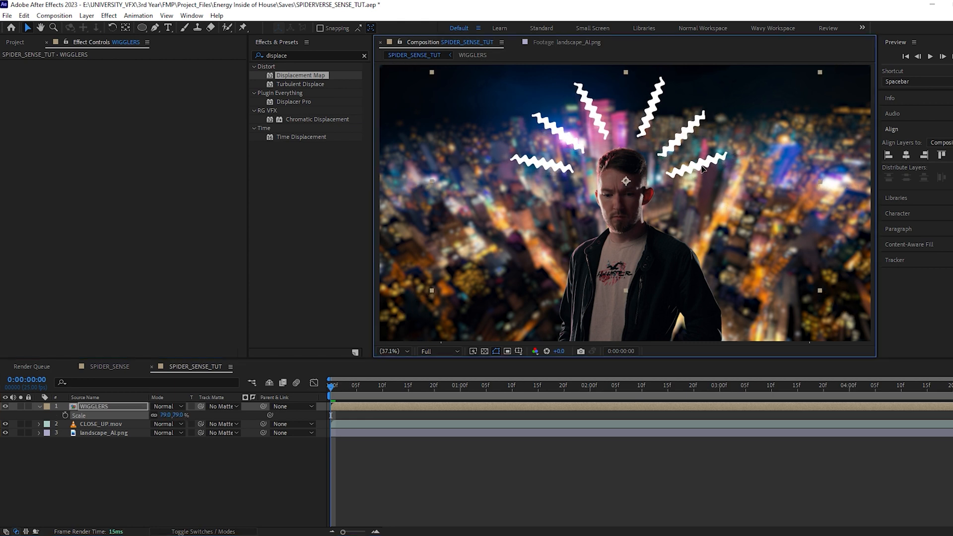
pyautogui.click(582, 469)
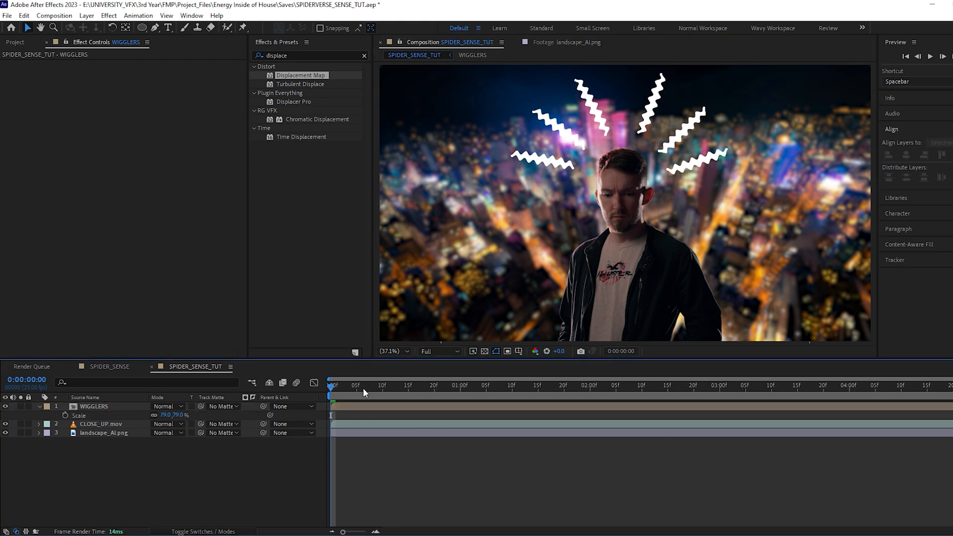
# Pre-compose the scaled WIGGLERS layer again with all attributes moved, keeping the name WIGGLERS
pyautogui.moveTo(353, 395); pyautogui.dragTo(314, 388)
pyautogui.click(95, 405)
pyautogui.rightClick(95, 404)
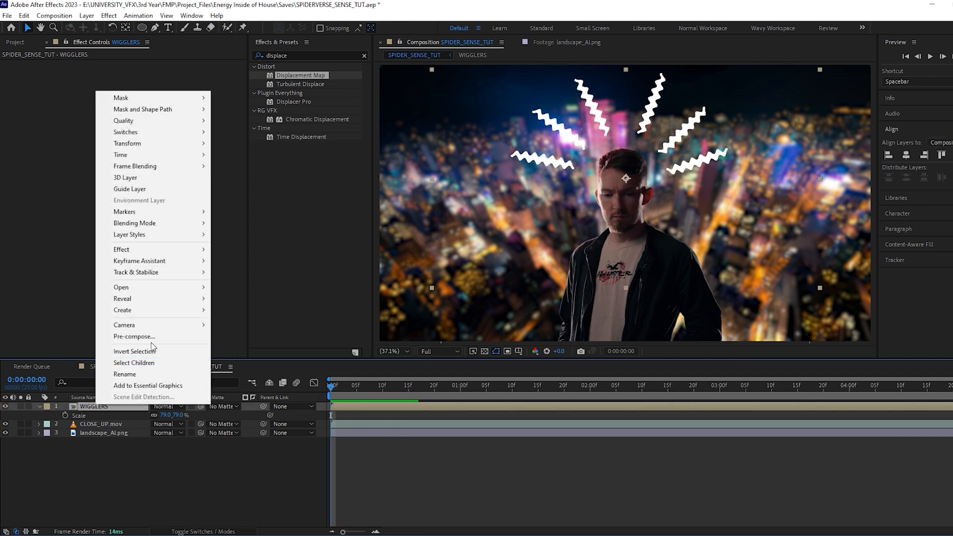
pyautogui.click(145, 337)
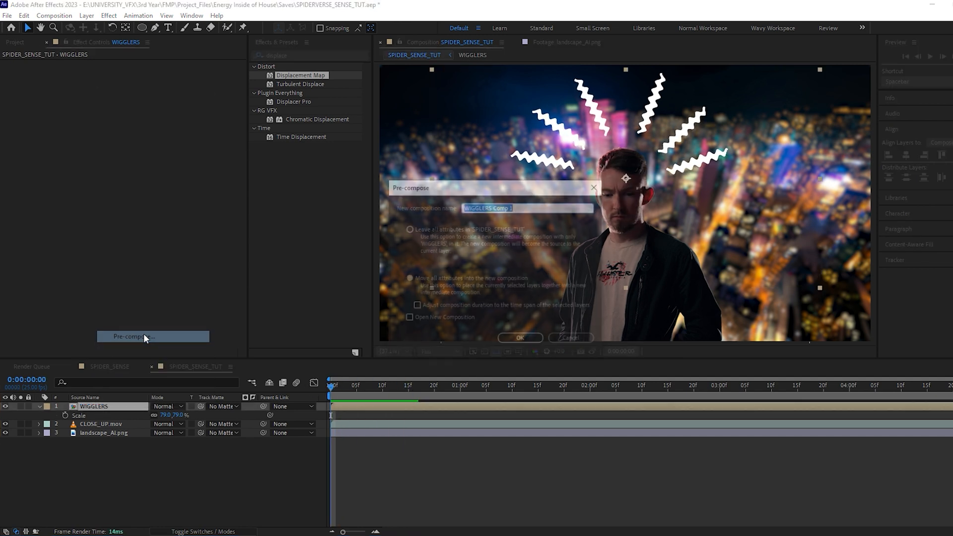
pyautogui.click(516, 207)
pyautogui.moveTo(516, 207); pyautogui.dragTo(491, 207)
pyautogui.press('BackSpace')
pyautogui.click(525, 340)
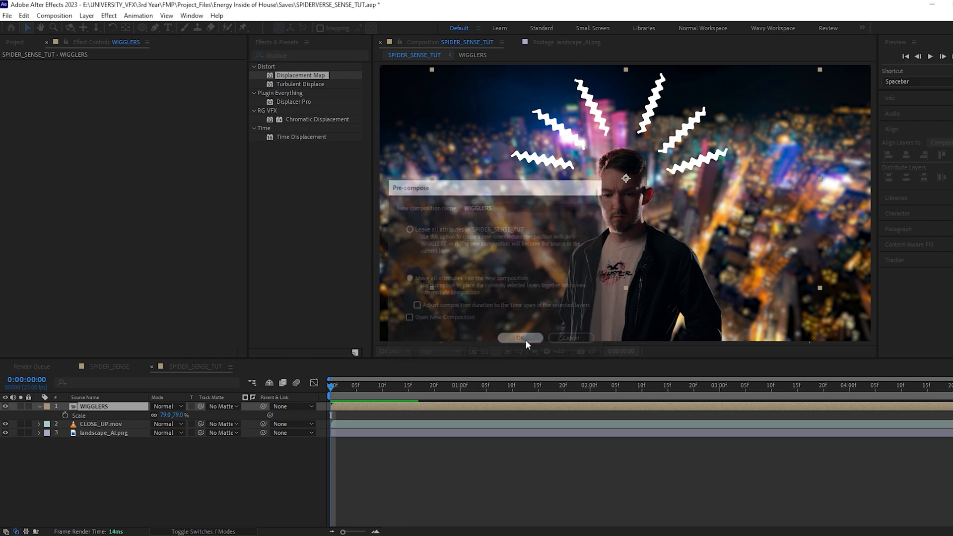
# Apply Displacement Map to the landscape_AI.png layer and choose WIGGLERS as its displacement map layer
pyautogui.click(92, 424)
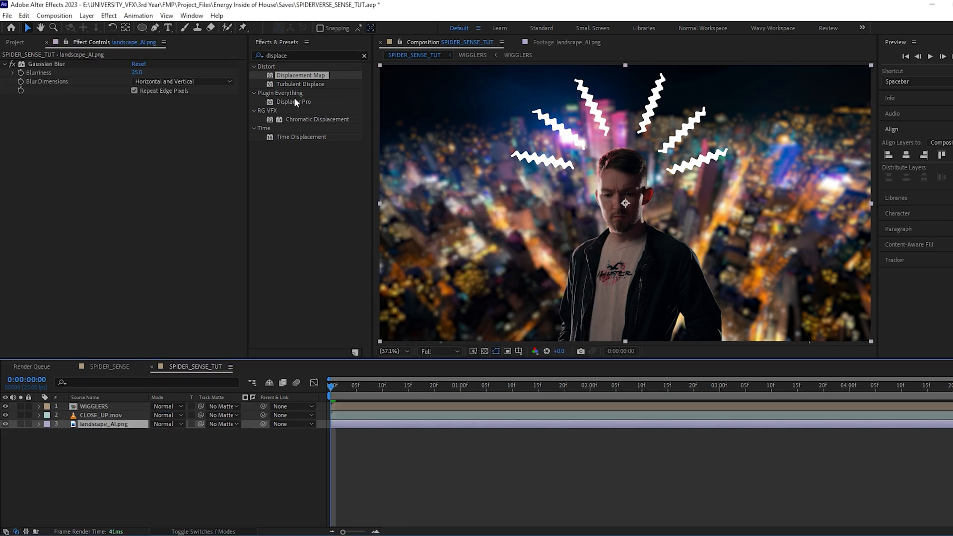
pyautogui.moveTo(287, 73); pyautogui.dragTo(106, 175)
pyautogui.click(94, 423)
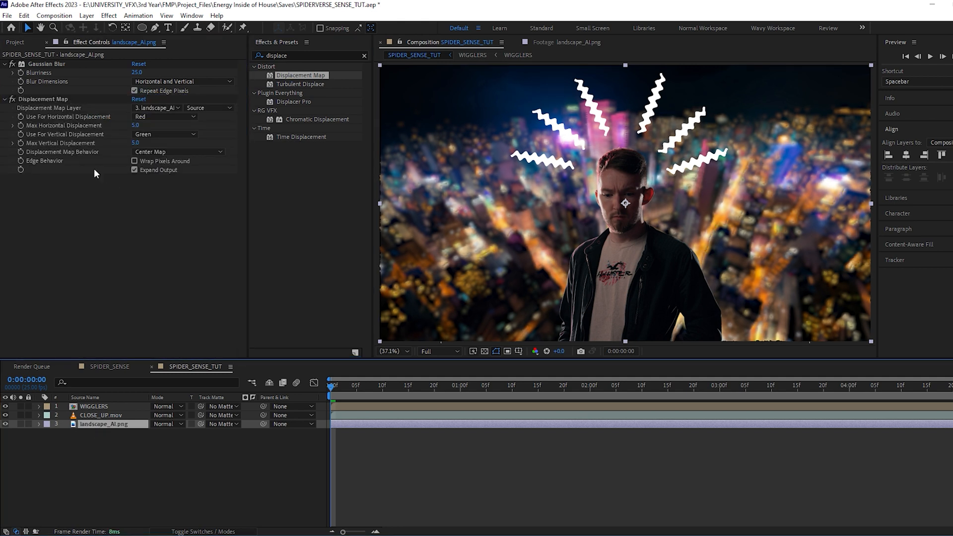
pyautogui.click(159, 107)
pyautogui.click(165, 134)
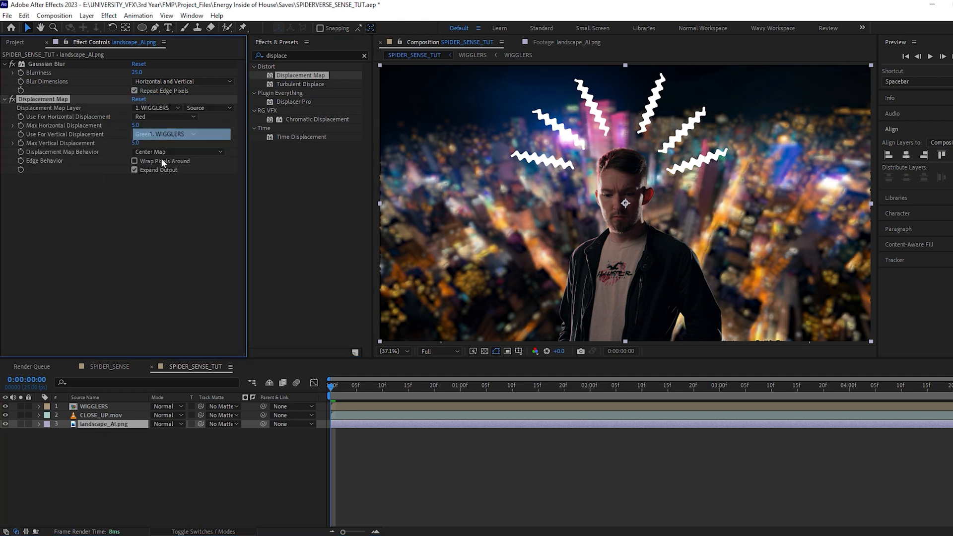
# Hide the WIGGLERS layer and set the city background's max horizontal and vertical displacement to 15
pyautogui.click(94, 406)
pyautogui.click(5, 406)
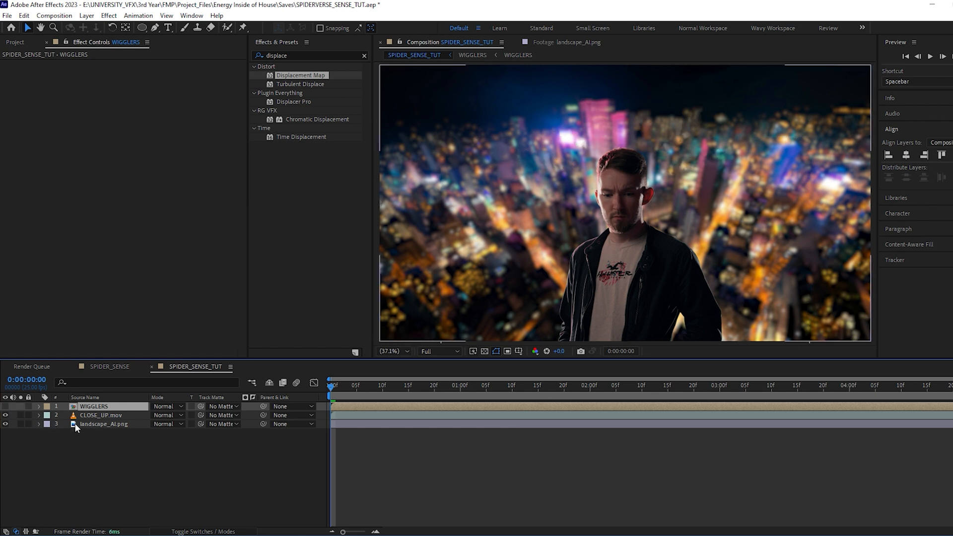
pyautogui.click(98, 425)
pyautogui.click(137, 125)
pyautogui.write('15')
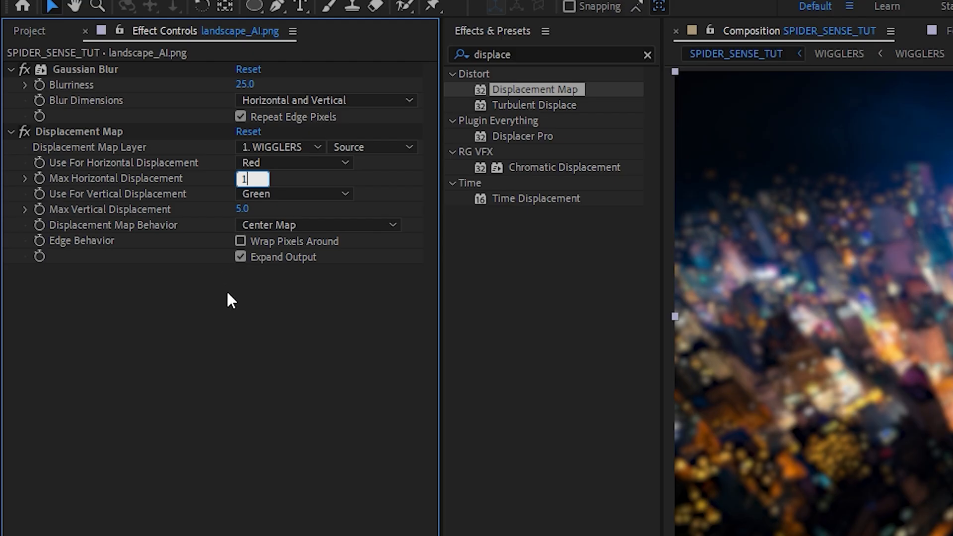
pyautogui.click(247, 209)
pyautogui.write('15')
pyautogui.press('Return')
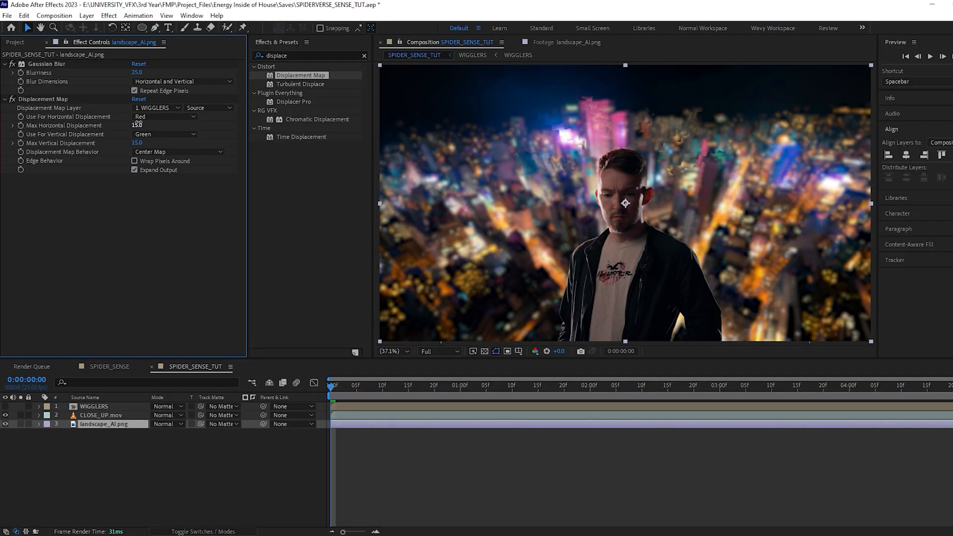
# Set the city background's max horizontal and vertical displacement to 25
pyautogui.click(138, 125)
pyautogui.write('25')
pyautogui.click(139, 143)
pyautogui.write('25')
pyautogui.click(147, 221)
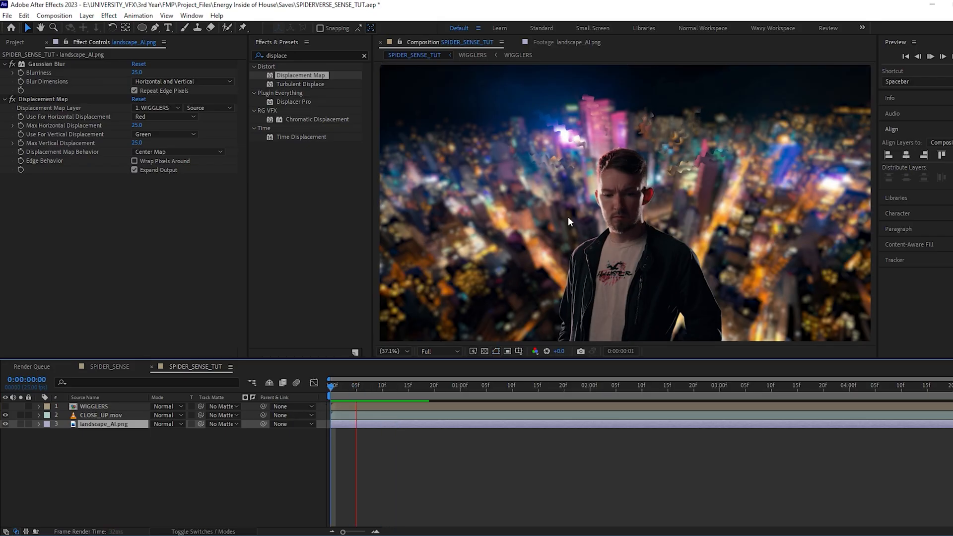
# Preview the distorted city background near the first frame and make the WIGGLERS layer visible again
pyautogui.press('space')
pyautogui.moveTo(373, 387); pyautogui.dragTo(335, 400)
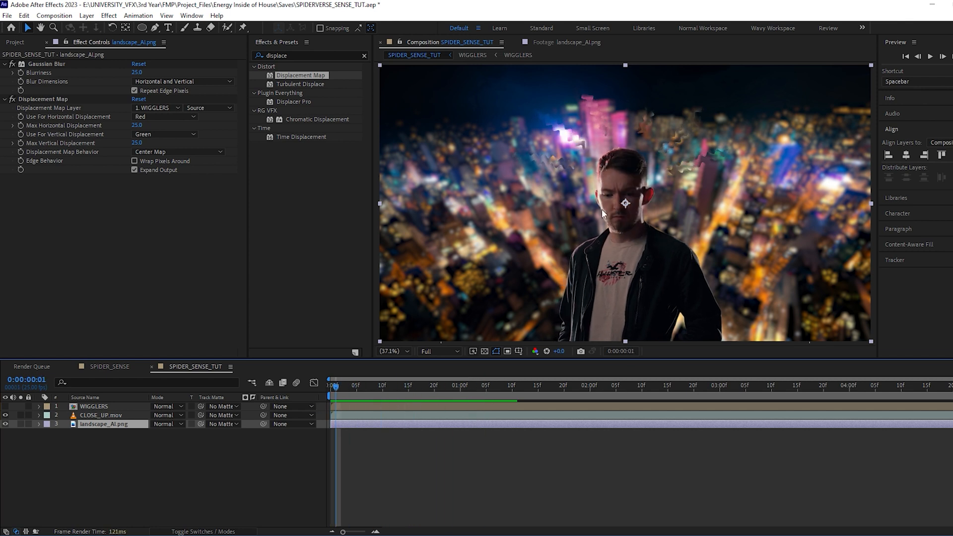
pyautogui.click(152, 234)
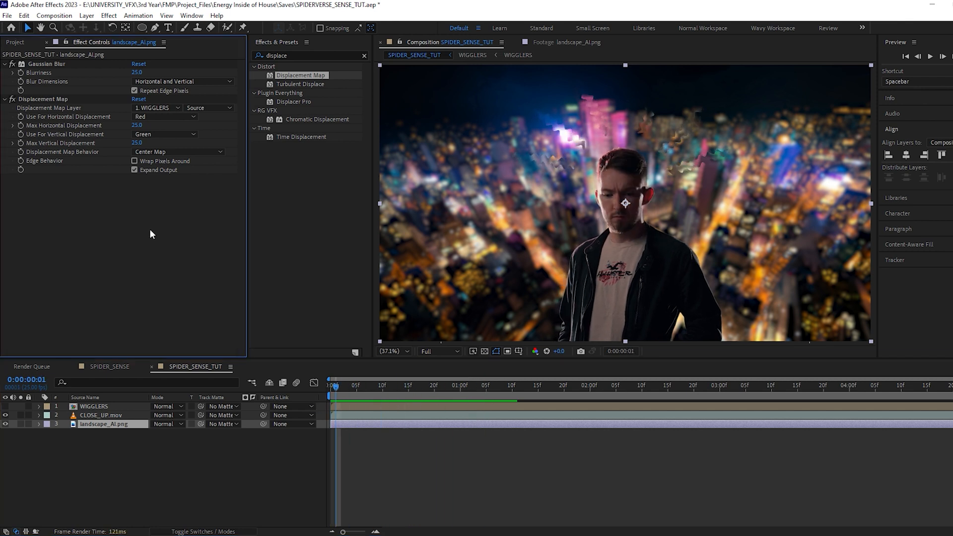
pyautogui.click(96, 407)
pyautogui.click(6, 407)
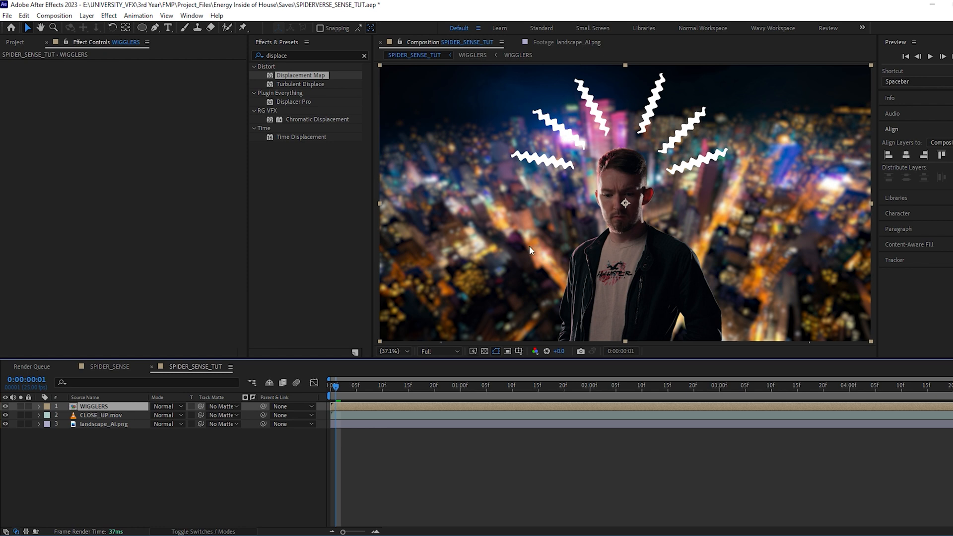
# Review the Displacement Map effect on the landscape_AI.png layer and the position property of the WIGGLERS layer
pyautogui.click(108, 423)
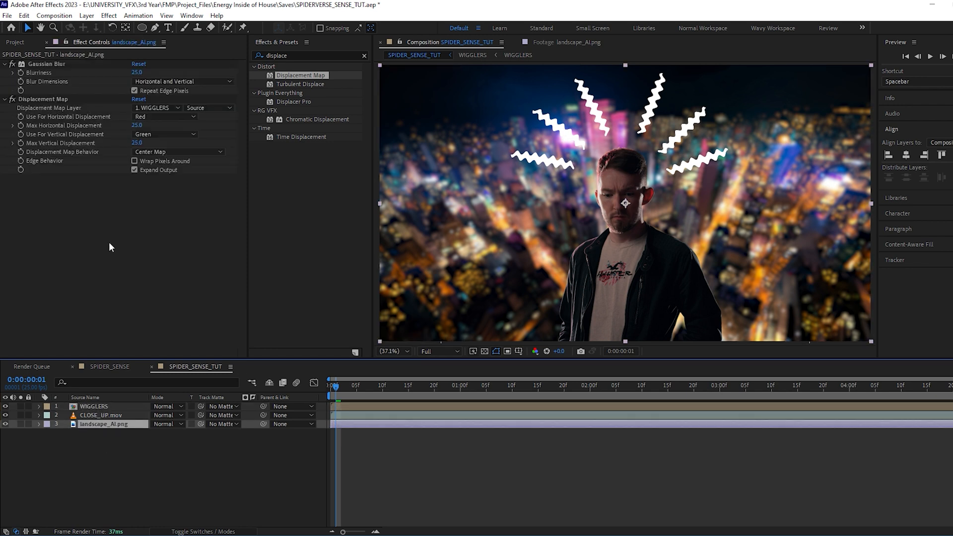
pyautogui.click(57, 100)
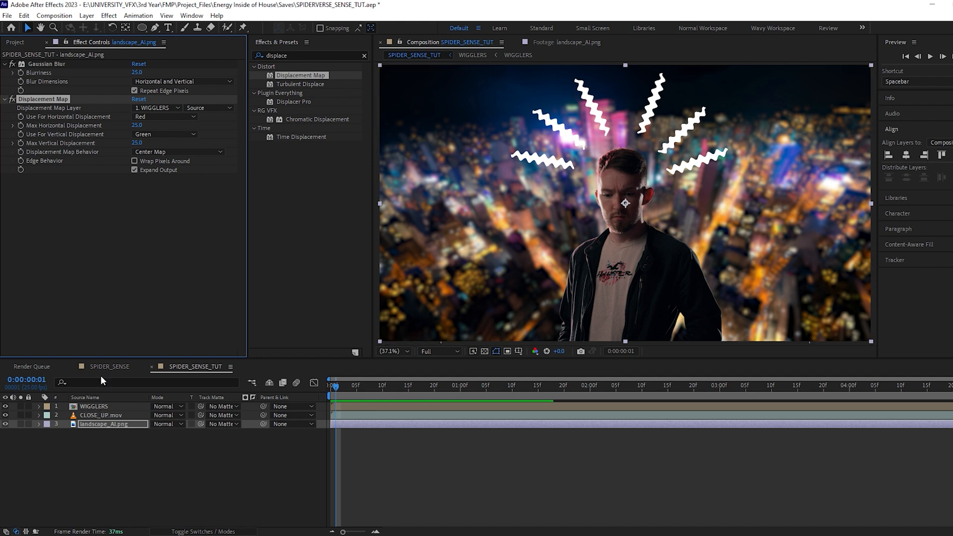
pyautogui.click(100, 406)
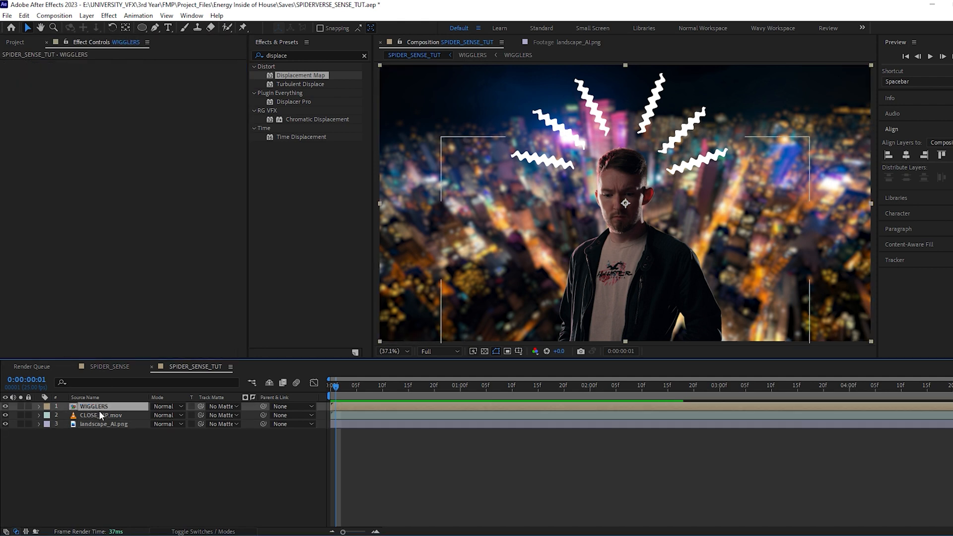
pyautogui.press('p')
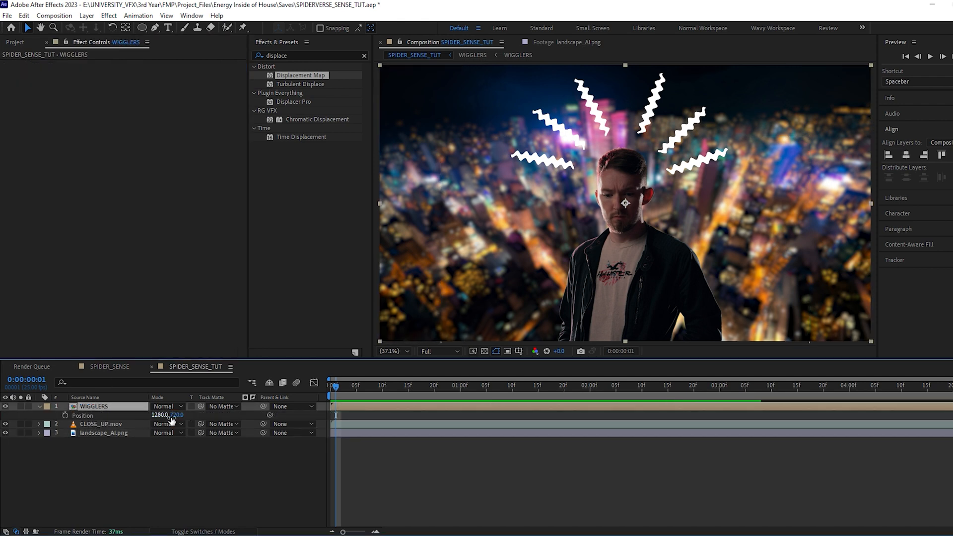
pyautogui.press('p')
pyautogui.click(99, 425)
pyautogui.click(44, 99)
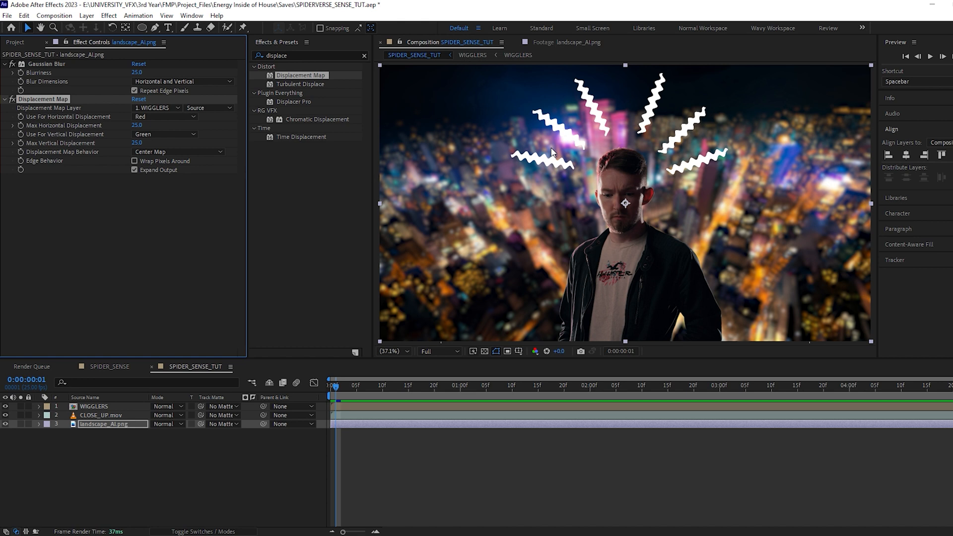
# Hide the WIGGLERS layer, duplicate it, and make only the upper copy visible
pyautogui.click(98, 407)
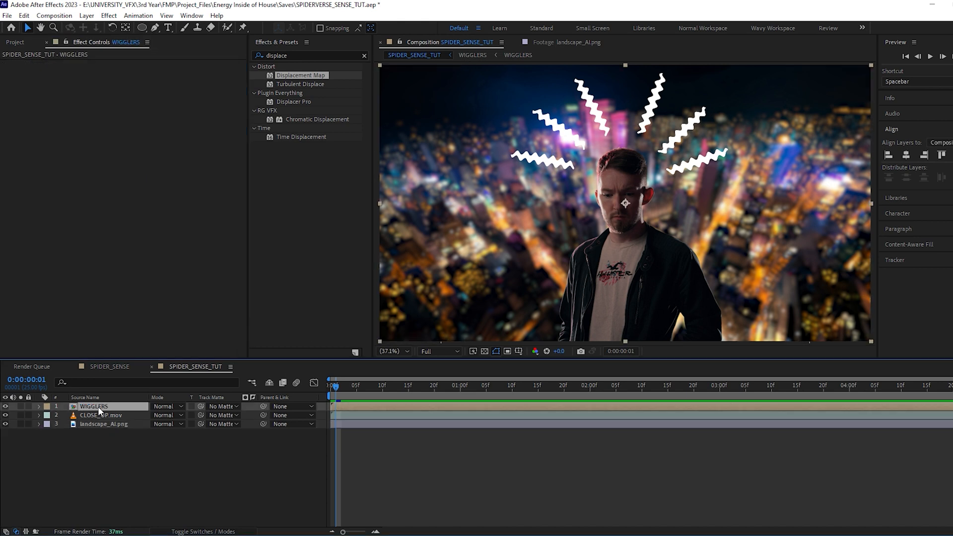
pyautogui.click(4, 406)
pyautogui.hotkey('ctrl', 'd')
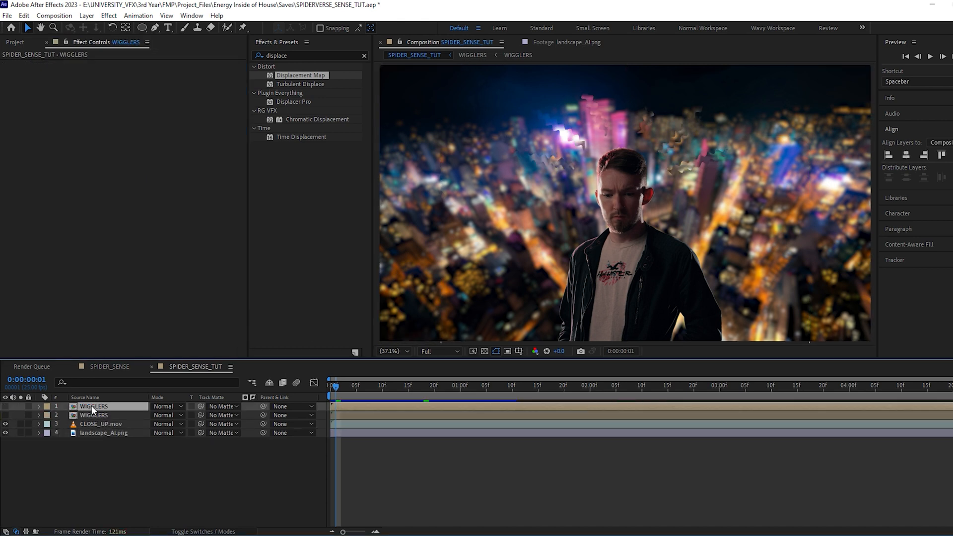
pyautogui.click(5, 406)
# Find the VR Chromatic Aberrations effect and apply it to the upper WIGGLERS layer
pyautogui.click(260, 55)
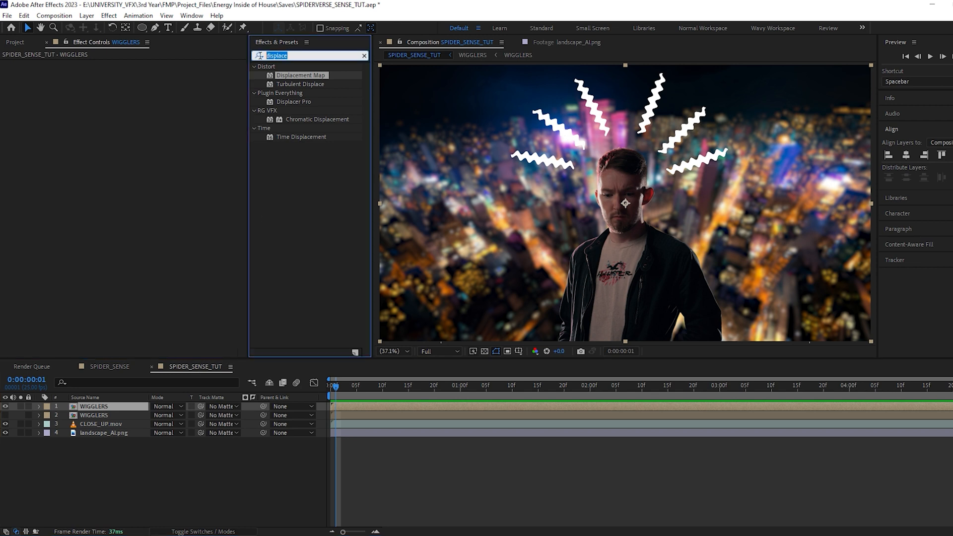
pyautogui.write('chrom')
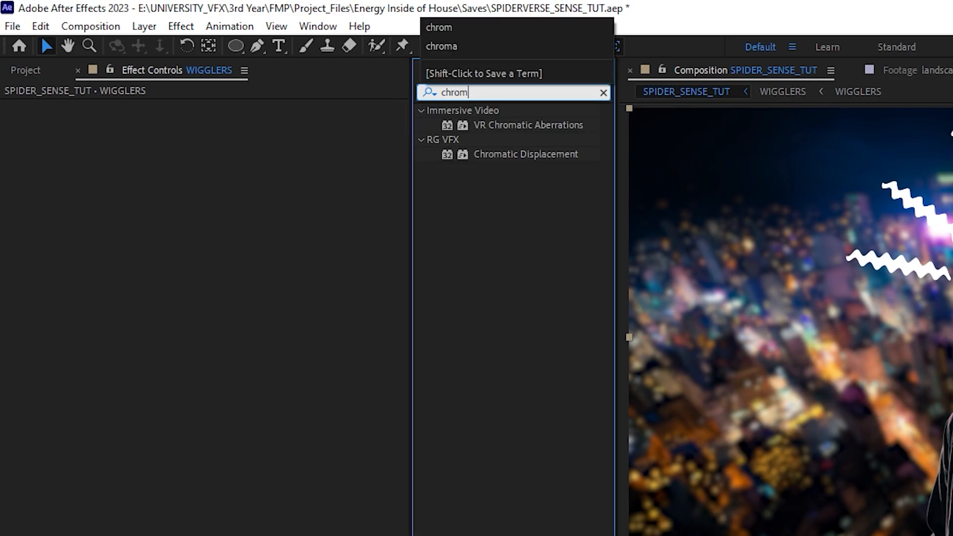
pyautogui.doubleClick(521, 125)
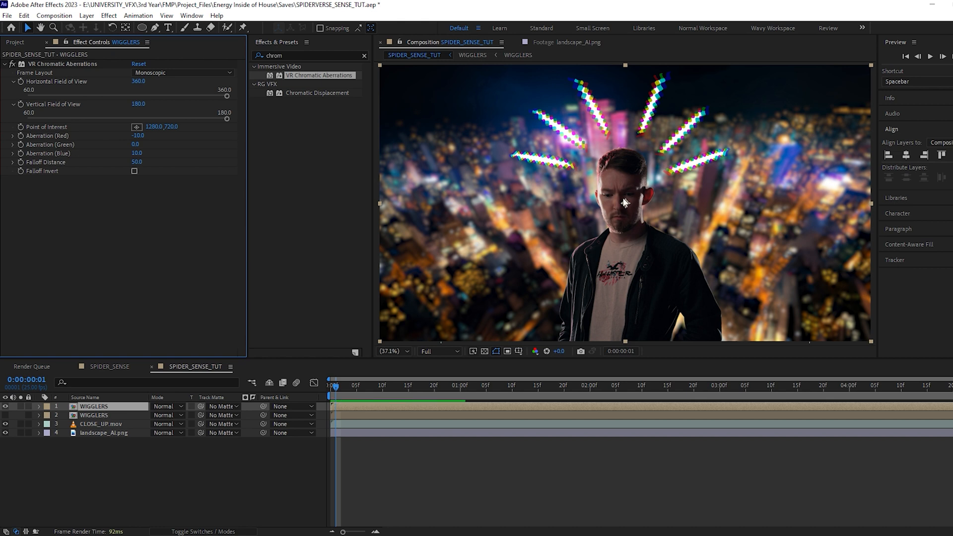
# Use the hidden lower WIGGLERS layer as an inverted track matte for the upper WIGGLERS layer
pyautogui.click(6, 407)
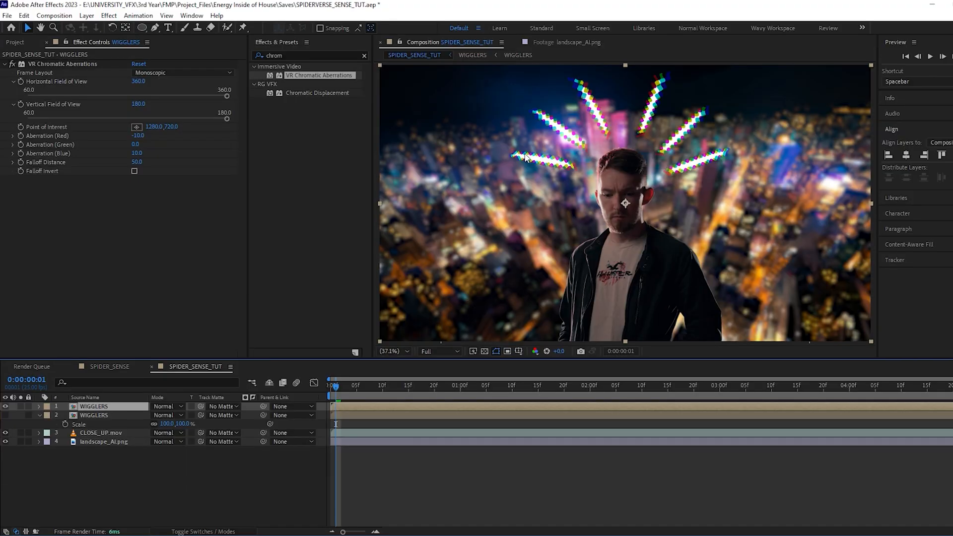
pyautogui.click(230, 405)
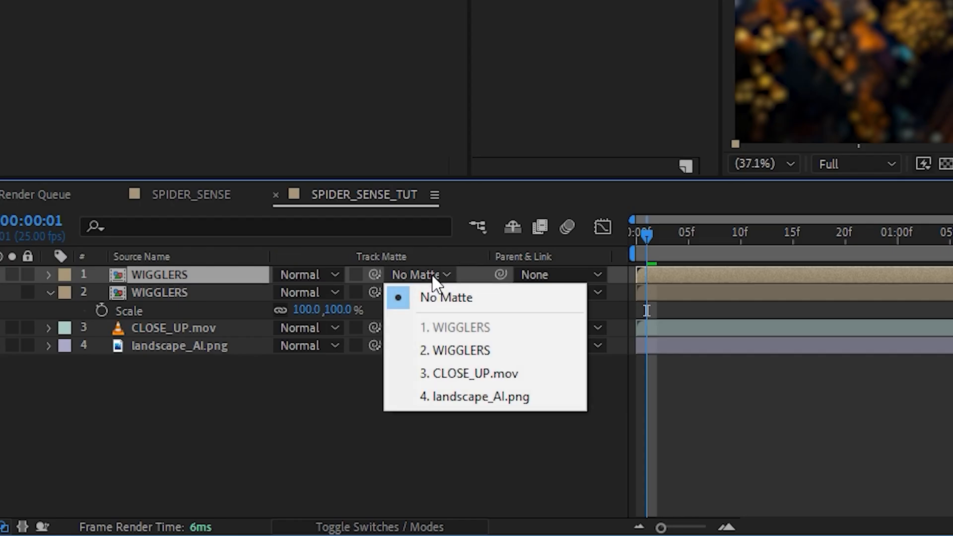
pyautogui.click(239, 445)
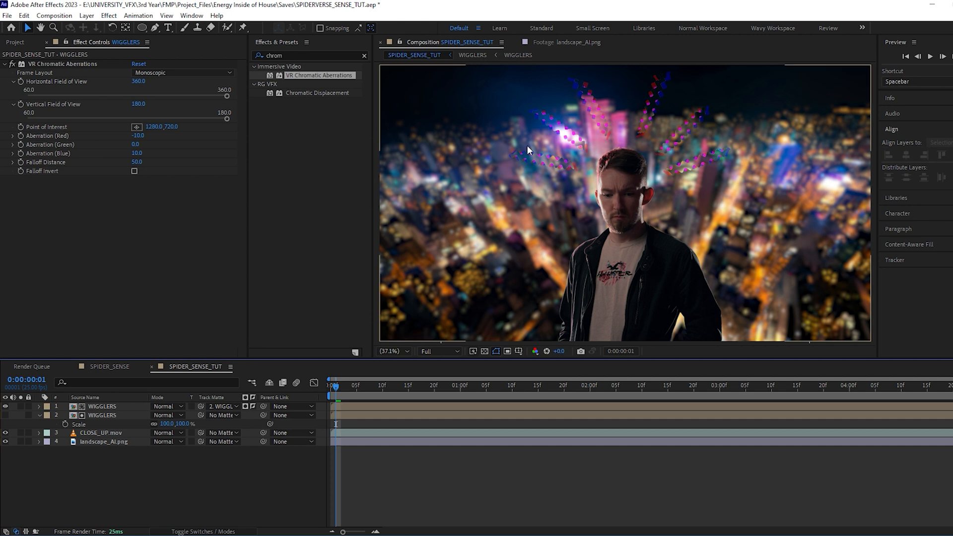
pyautogui.click(660, 137)
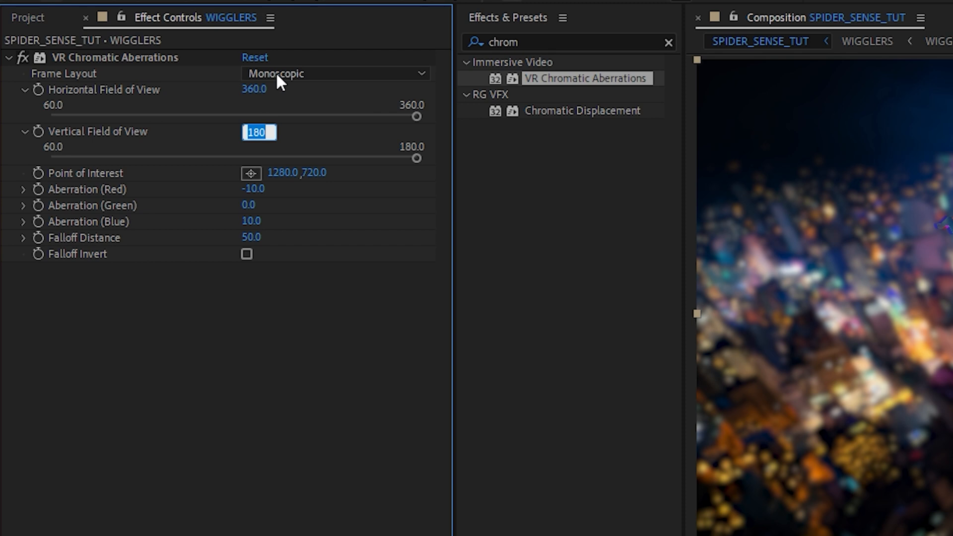
# Set the Vertical Field of View of the VR Chromatic Aberrations effect to 152
pyautogui.click(152, 73)
pyautogui.click(104, 199)
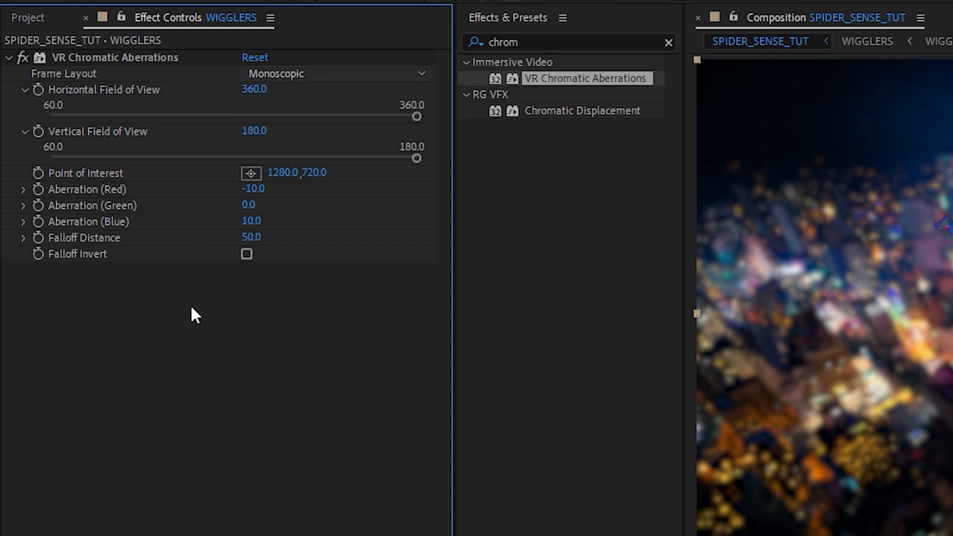
pyautogui.click(257, 131)
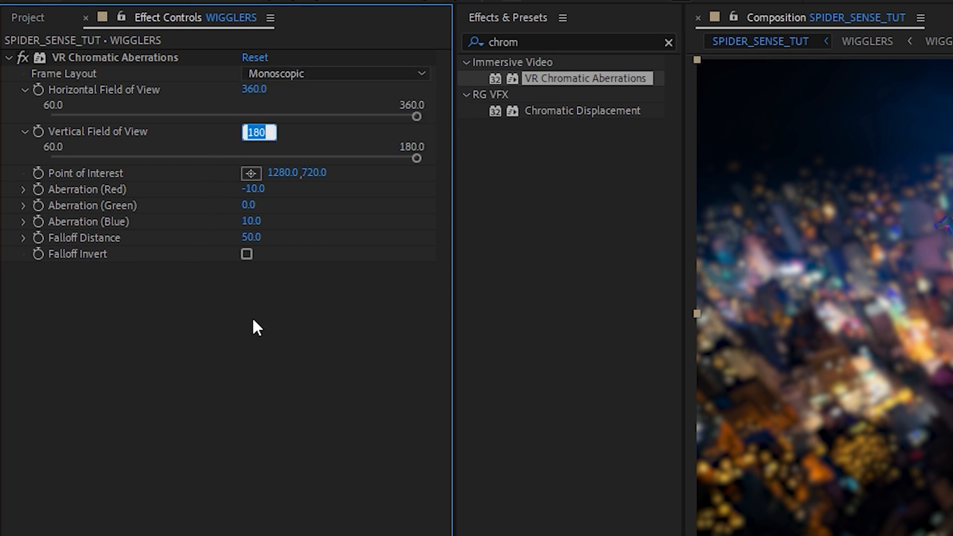
pyautogui.write('152')
pyautogui.press('Return')
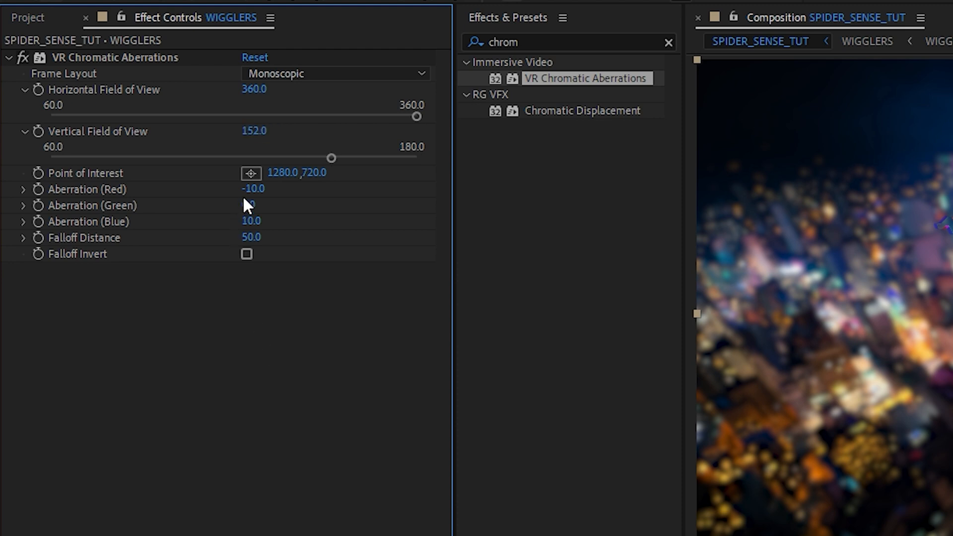
# Set the effect's red aberration to 1, its blue aberration to -1 and the Falloff Distance to 100
pyautogui.click(254, 189)
pyautogui.write('1')
pyautogui.click(252, 222)
pyautogui.write('-1')
pyautogui.press('Return')
pyautogui.press('Tab')
pyautogui.write('100')
pyautogui.press('Return')
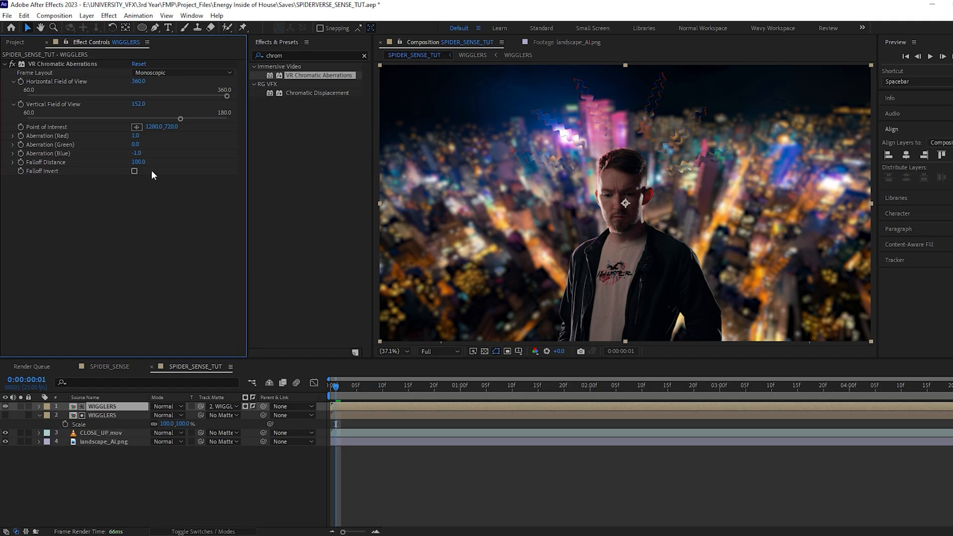
# Place the chromatic aberration's Point of Interest on the man's forehead, at about 1267, 585
pyautogui.click(137, 127)
pyautogui.click(621, 170)
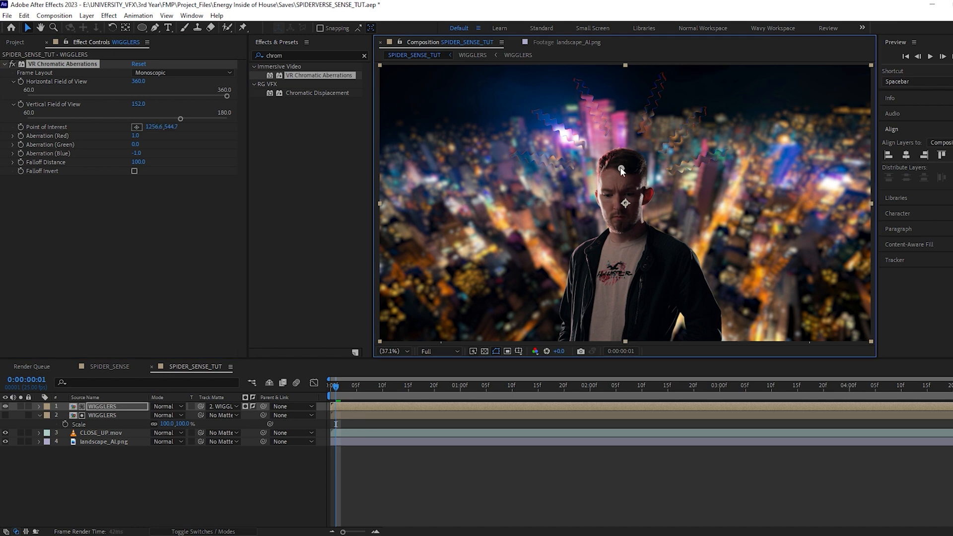
pyautogui.moveTo(622, 168); pyautogui.dragTo(623, 177)
# Inspect the colour fringes on the wavy lines up close, and preview the animation across the timeline
pyautogui.scroll(2, 561, 159)
pyautogui.moveTo(530, 149); pyautogui.dragTo(655, 268)
pyautogui.moveTo(594, 163); pyautogui.dragTo(554, 237)
pyautogui.moveTo(594, 139); pyautogui.dragTo(531, 215)
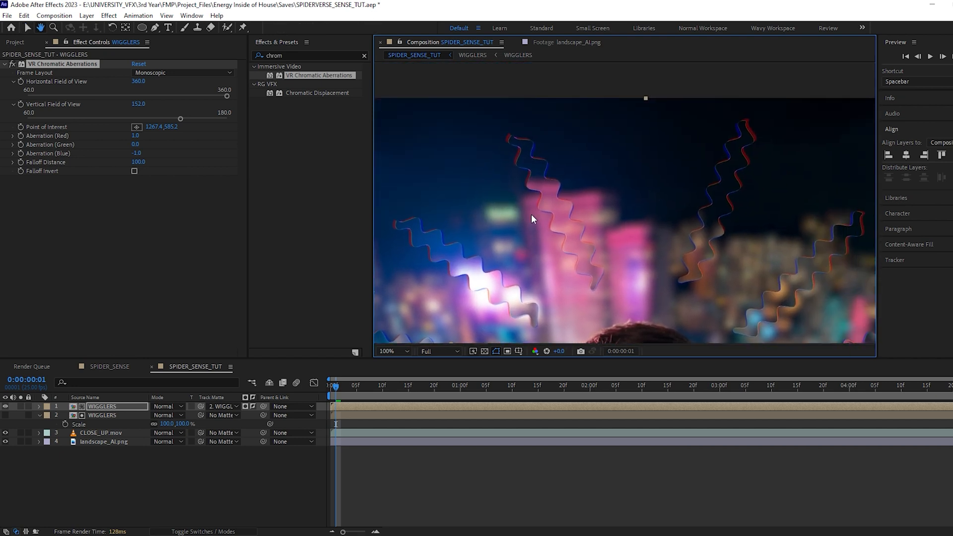
pyautogui.moveTo(635, 196); pyautogui.dragTo(582, 173)
pyautogui.press('space')
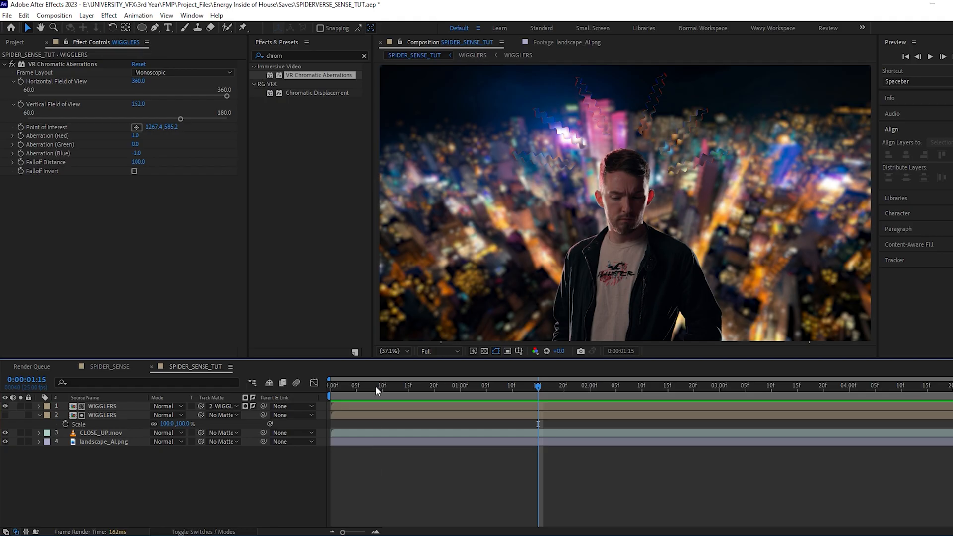
pyautogui.moveTo(375, 386)
pyautogui.mouseDown()
pyautogui.moveTo(395, 396)
pyautogui.moveTo(604, 398)
pyautogui.mouseUp()
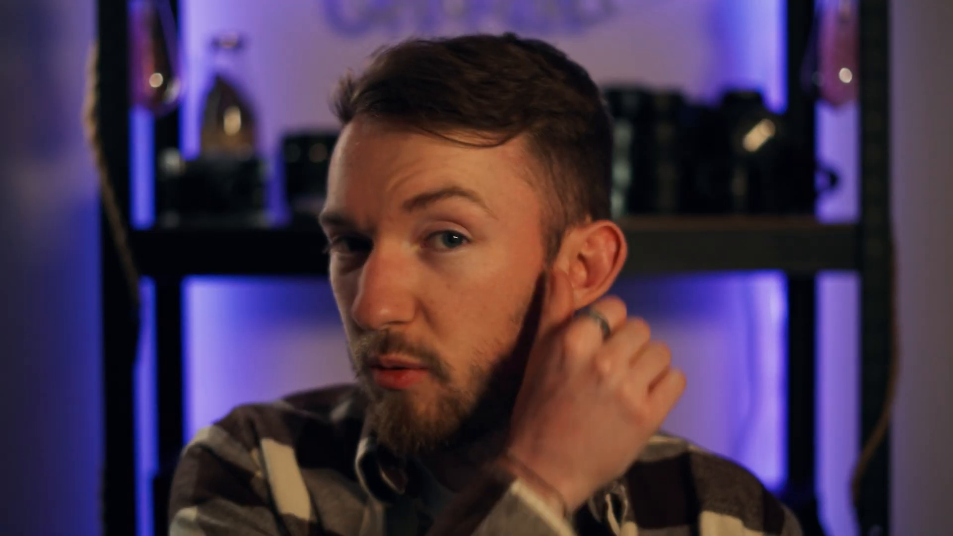